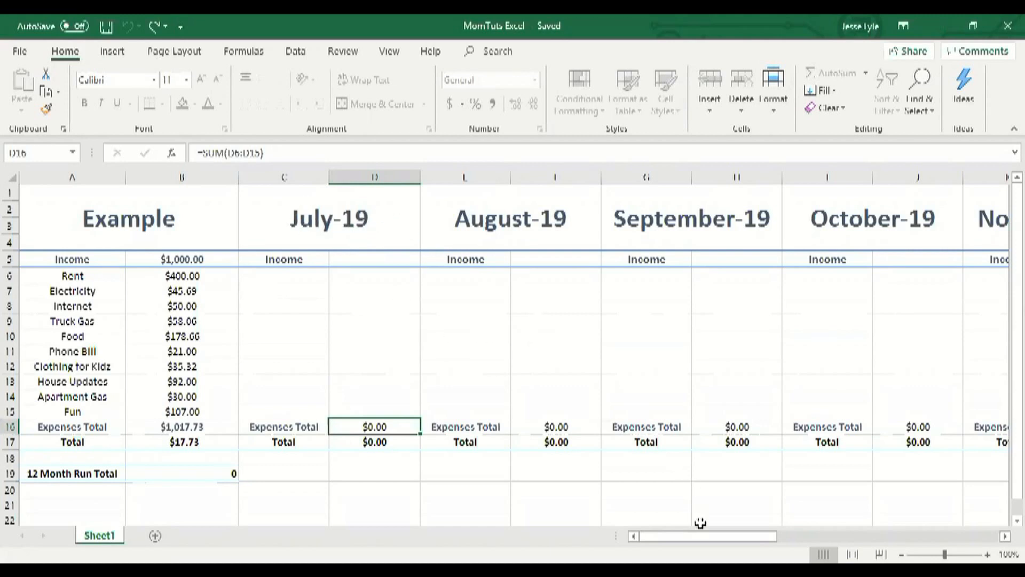
- Look over the monthly budget columns through June-20 and examine the Example section's Expenses Total and Total formulas
{"action": "left_click_drag", "start_coordinate": [705, 535], "coordinate": [919, 536]}
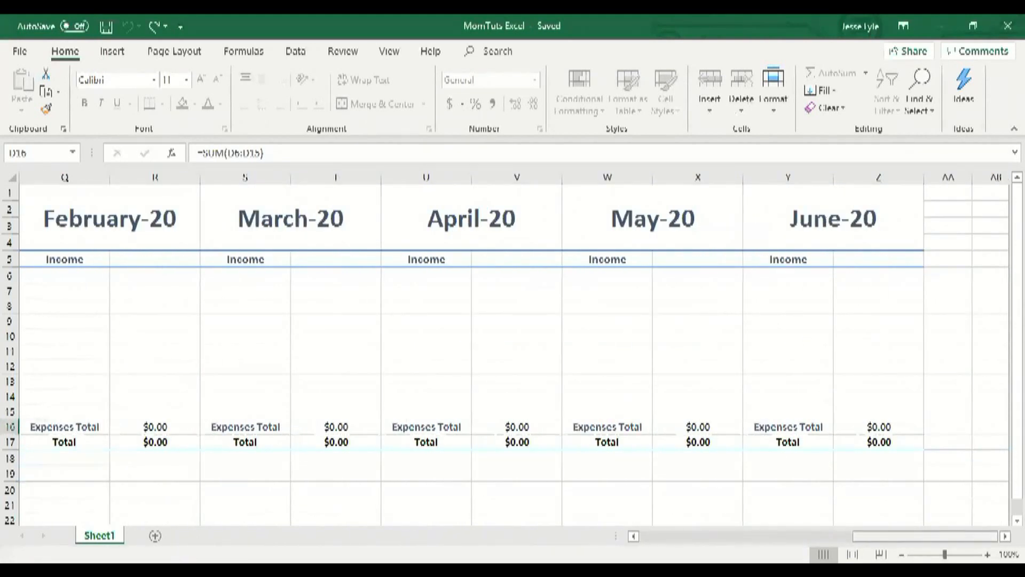
{"action": "left_click_drag", "start_coordinate": [919, 536], "coordinate": [694, 535]}
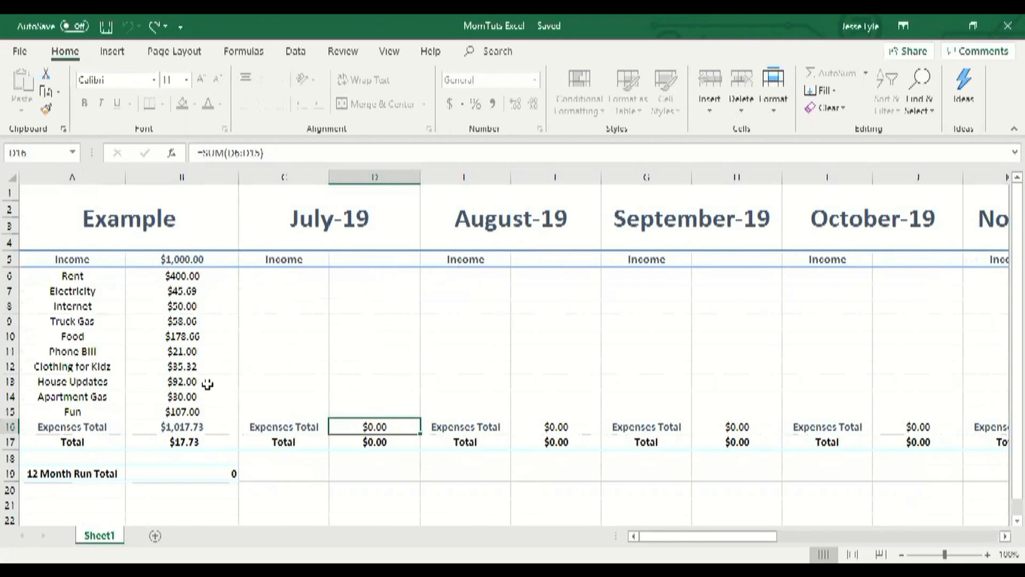
{"action": "left_click", "coordinate": [192, 428]}
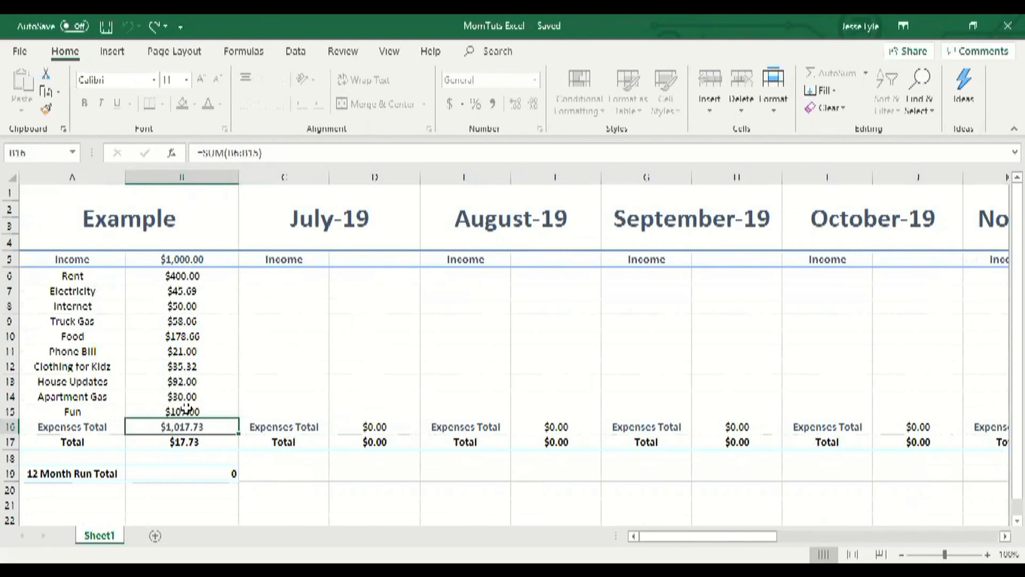
{"action": "left_click", "coordinate": [185, 442]}
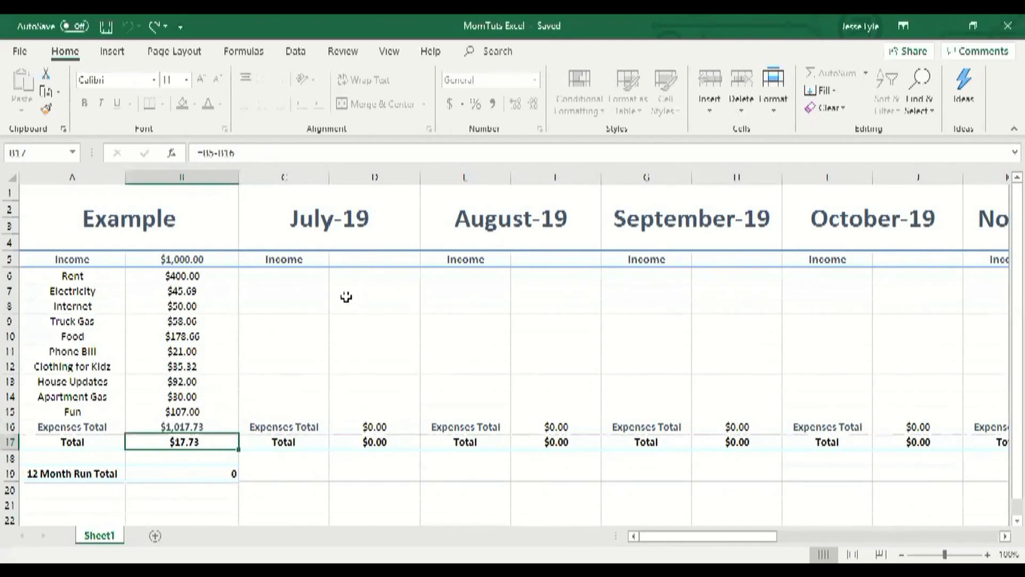
- Enter the July-19 income in D5 as the formula =200
{"action": "left_click", "coordinate": [373, 257]}
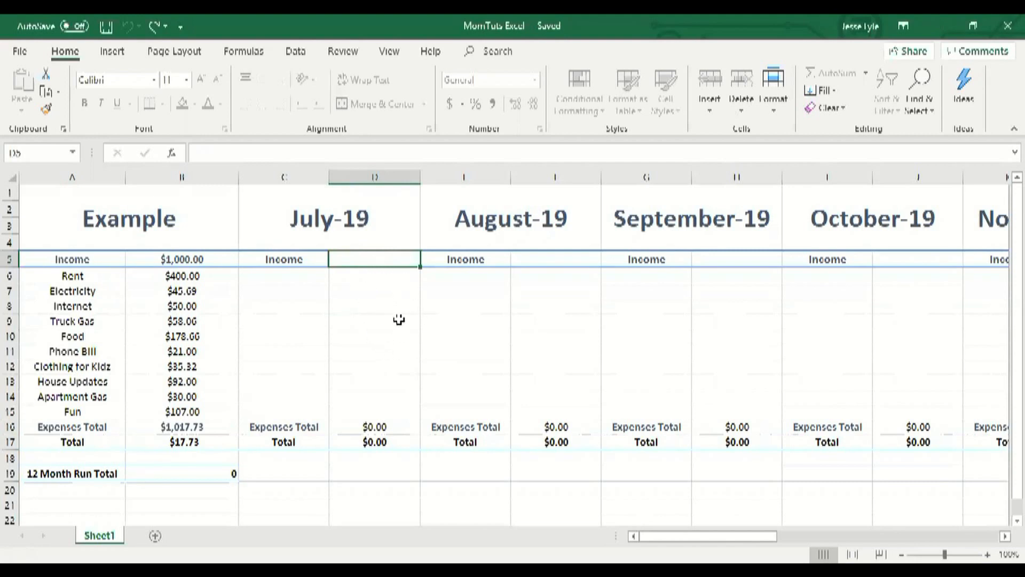
{"action": "type", "text": "="}
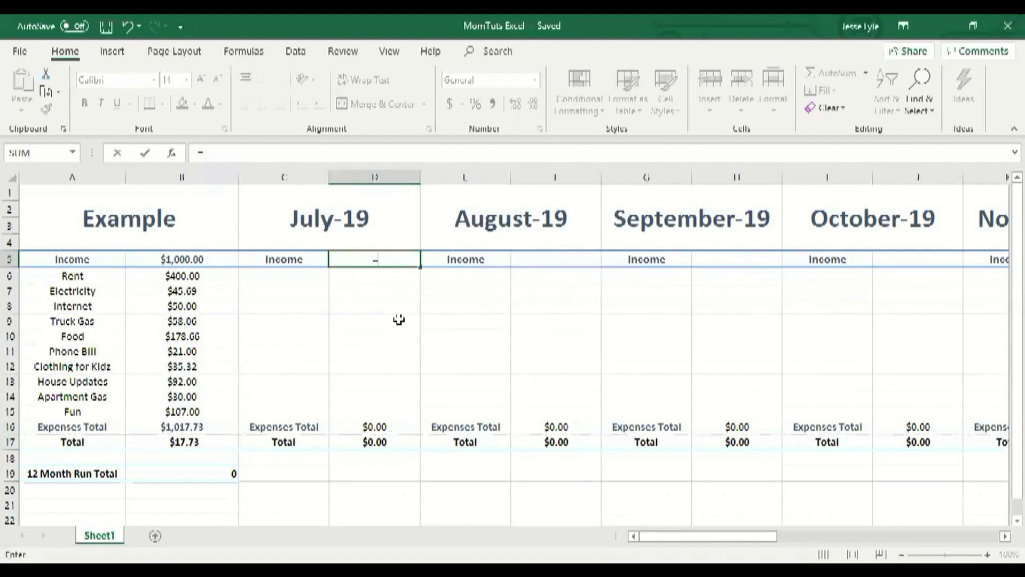
{"action": "type", "text": "200"}
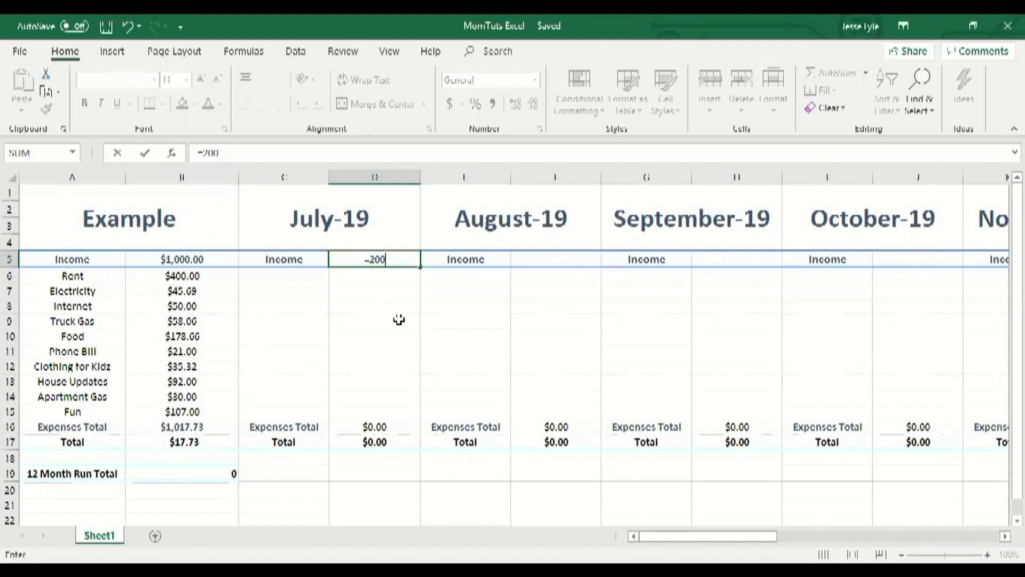
{"action": "key", "text": "Return"}
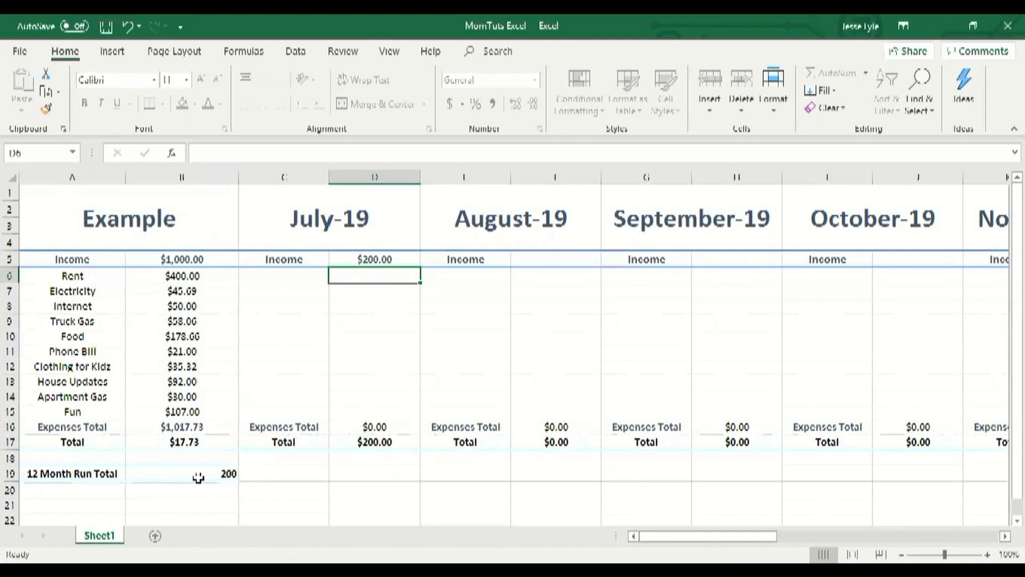
- Add a 100 deposit to the July-19 income formula in D5, making it =200+100
{"action": "left_click", "coordinate": [375, 258]}
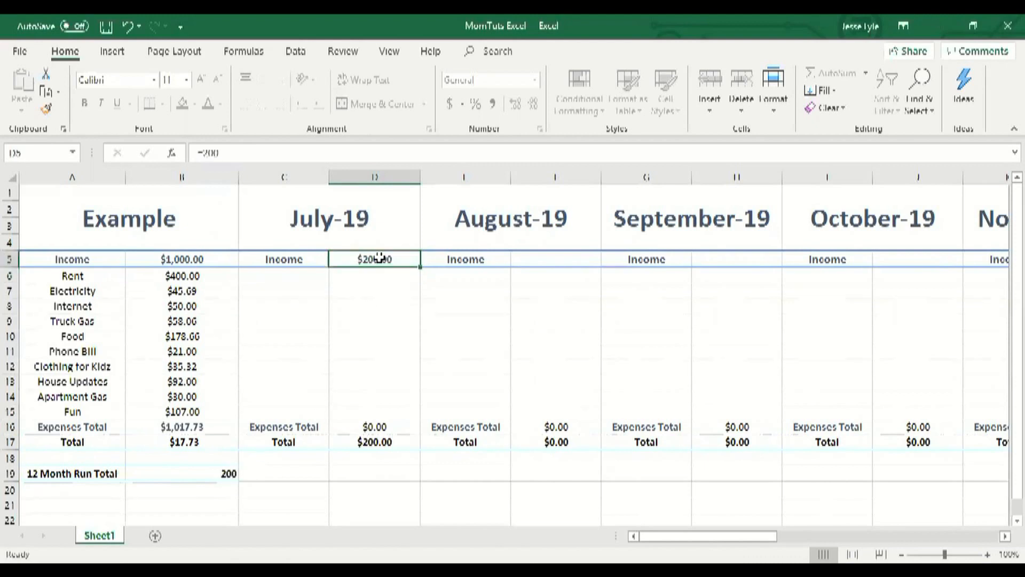
{"action": "left_click", "coordinate": [239, 154]}
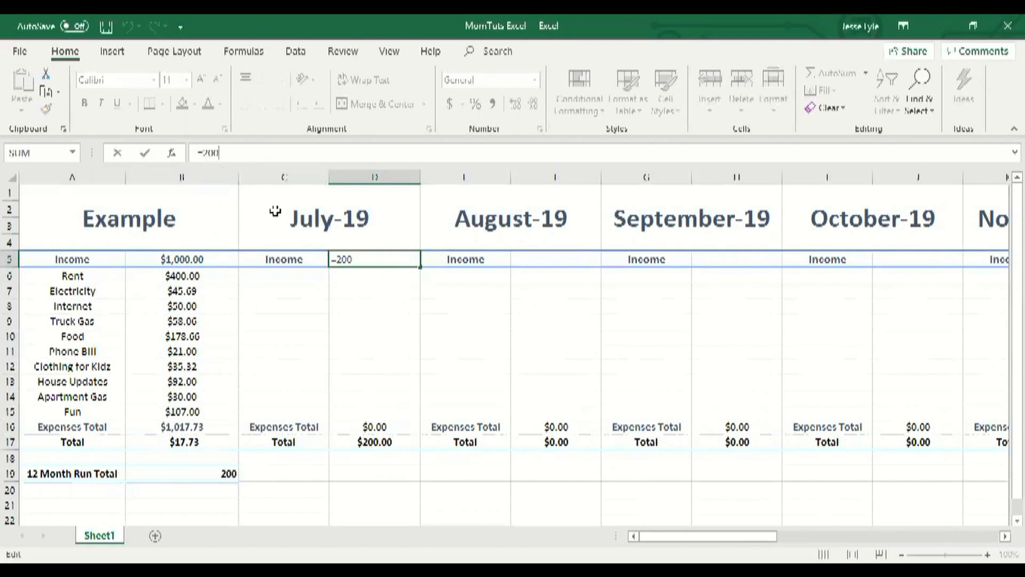
{"action": "type", "text": "+100"}
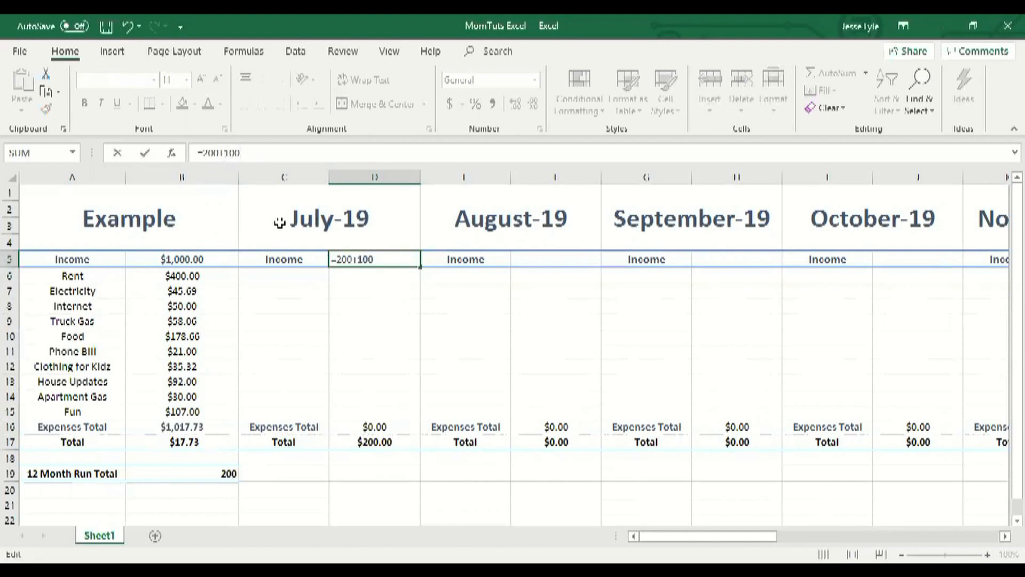
{"action": "key", "text": "Return"}
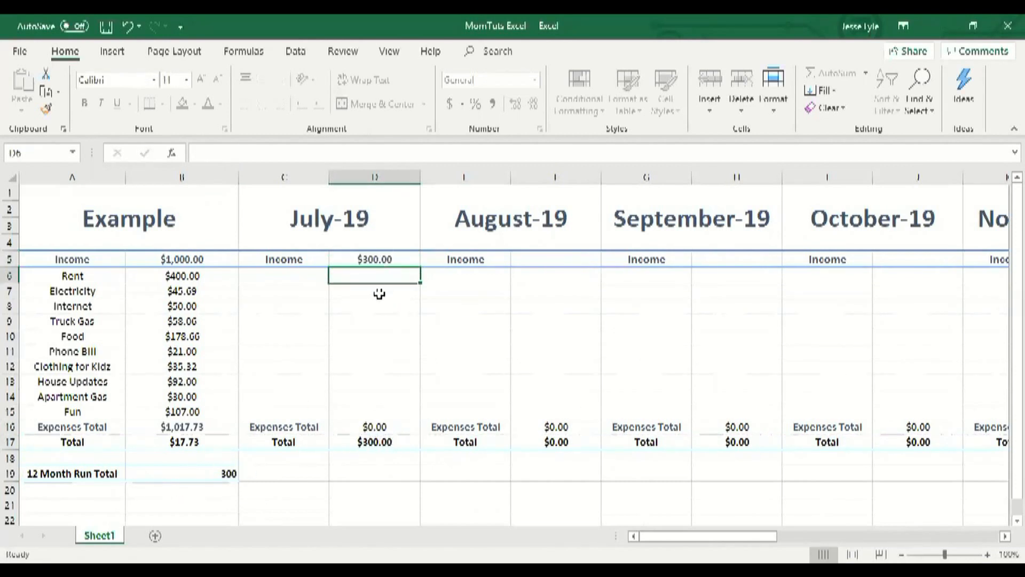
- Extend the July-19 income formula in D5 with another 1000, making it =200+100+1000
{"action": "left_click", "coordinate": [378, 259]}
{"action": "left_click", "coordinate": [257, 153]}
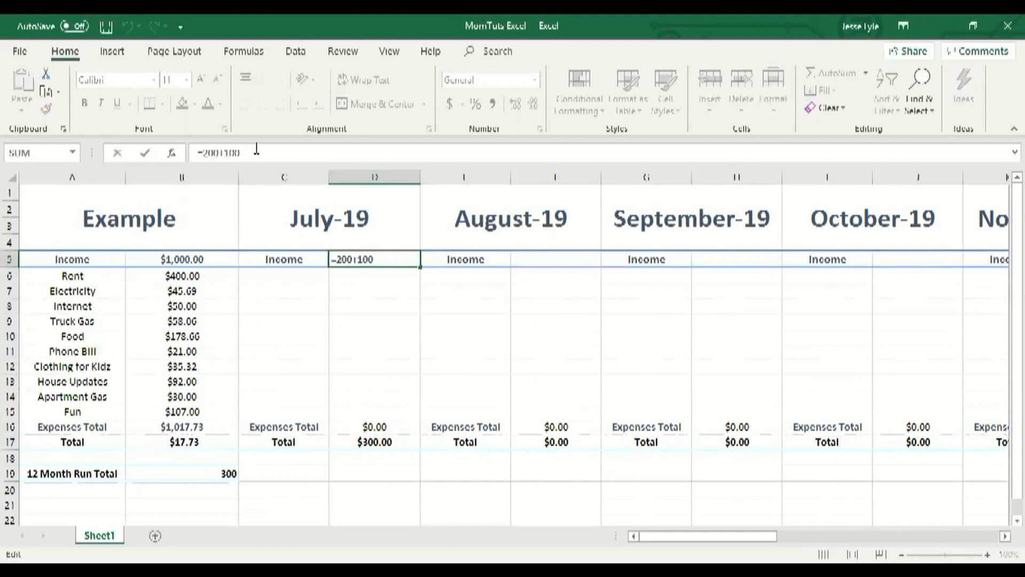
{"action": "type", "text": "+1000"}
{"action": "key", "text": "Return"}
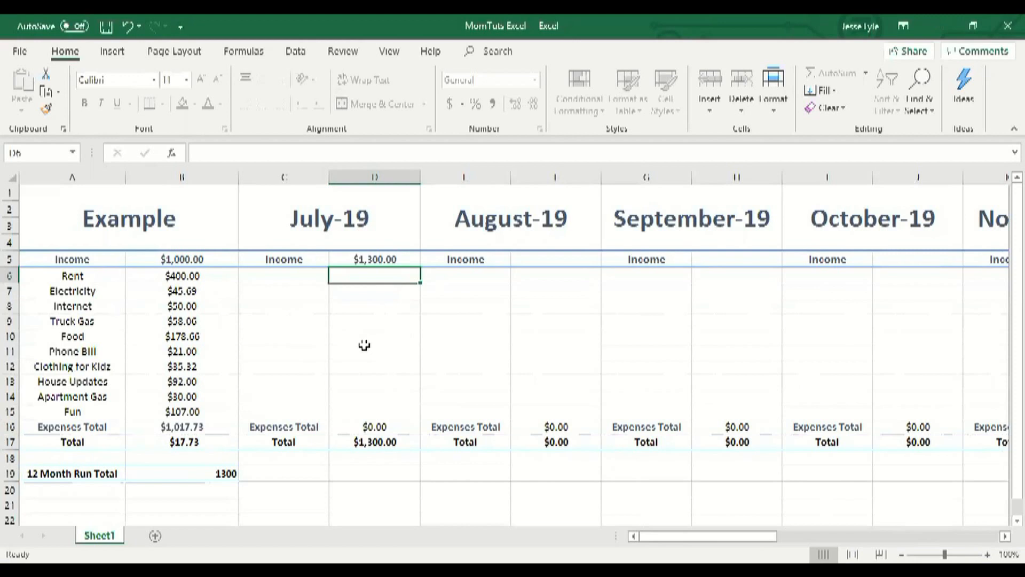
- List the July-19 expense labels from C6 down: Food, Rent, Internet, and a payment to a named person for mowing
{"action": "left_click", "coordinate": [286, 277]}
{"action": "type", "text": "Food"}
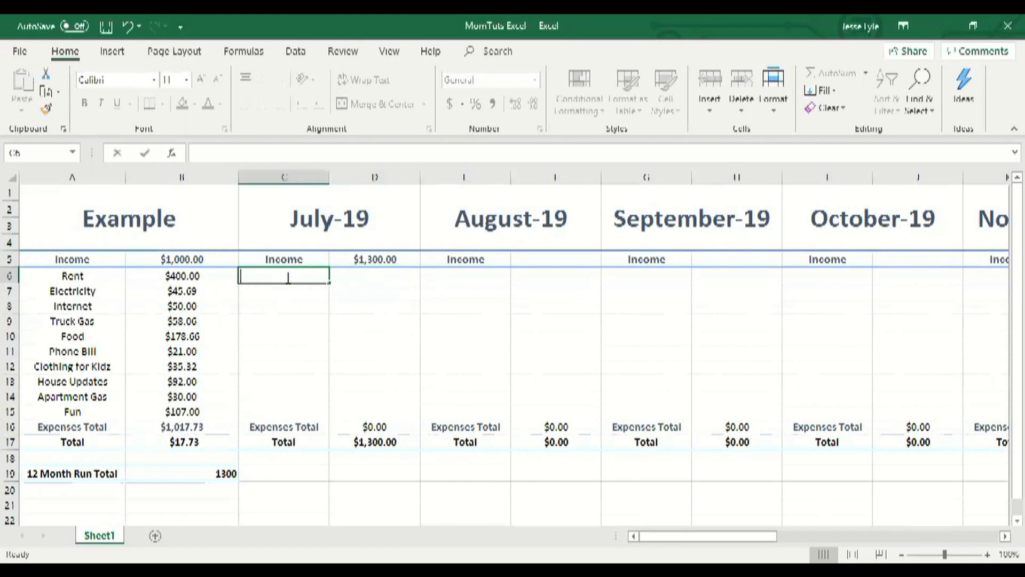
{"action": "key", "text": "Return"}
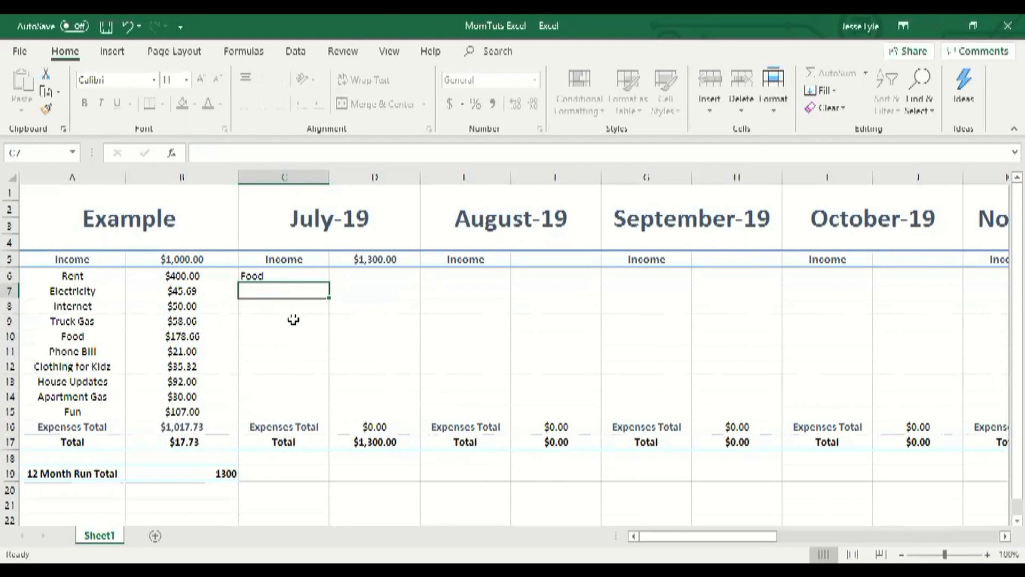
{"action": "type", "text": "Rent"}
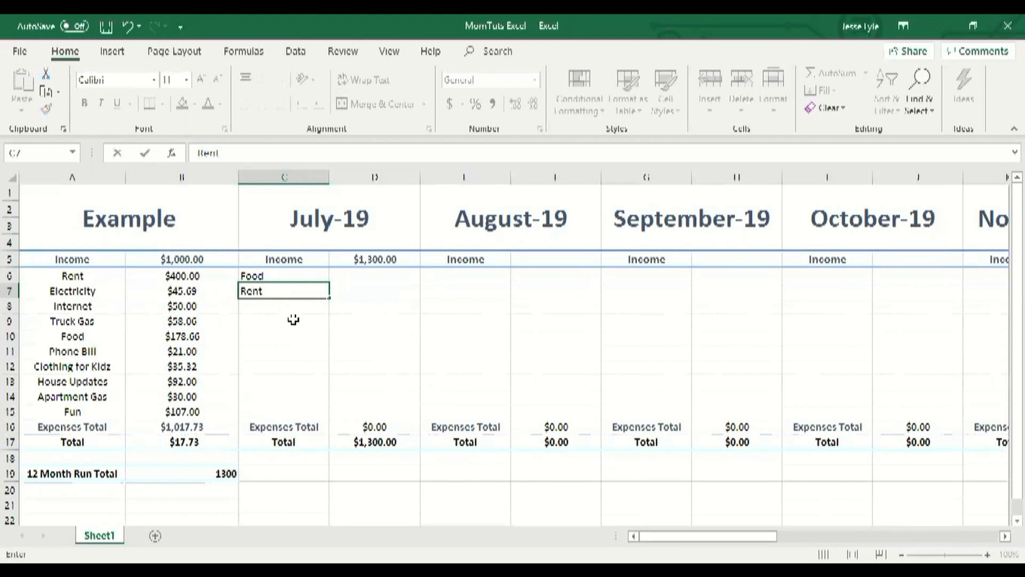
{"action": "key", "text": "Return"}
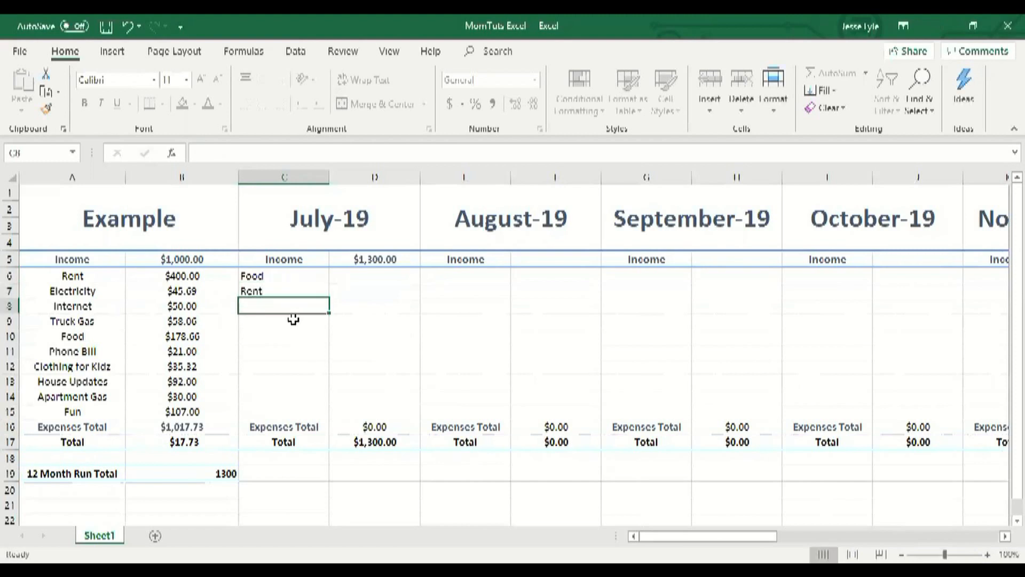
{"action": "type", "text": "Internet"}
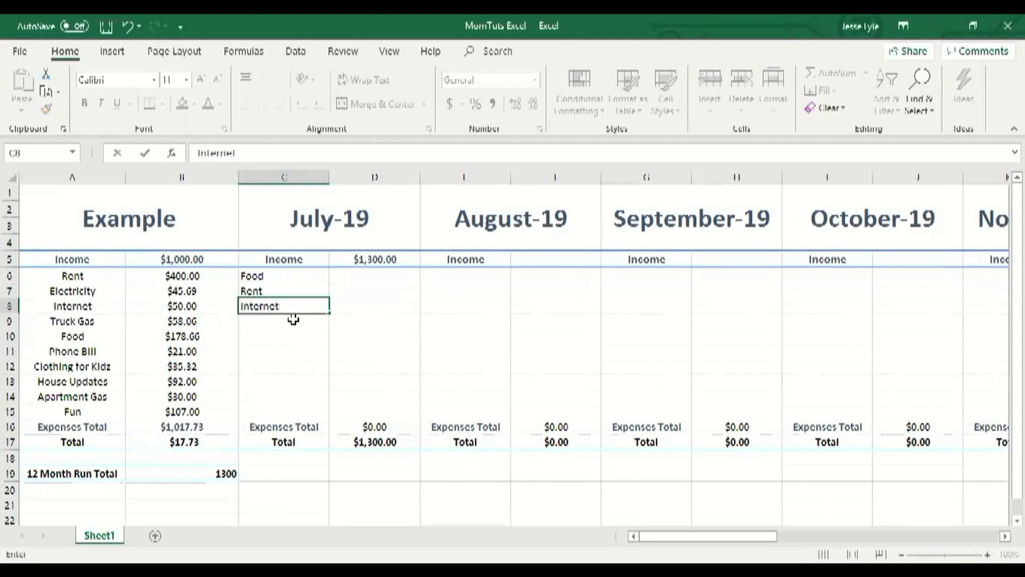
{"action": "key", "text": "Return"}
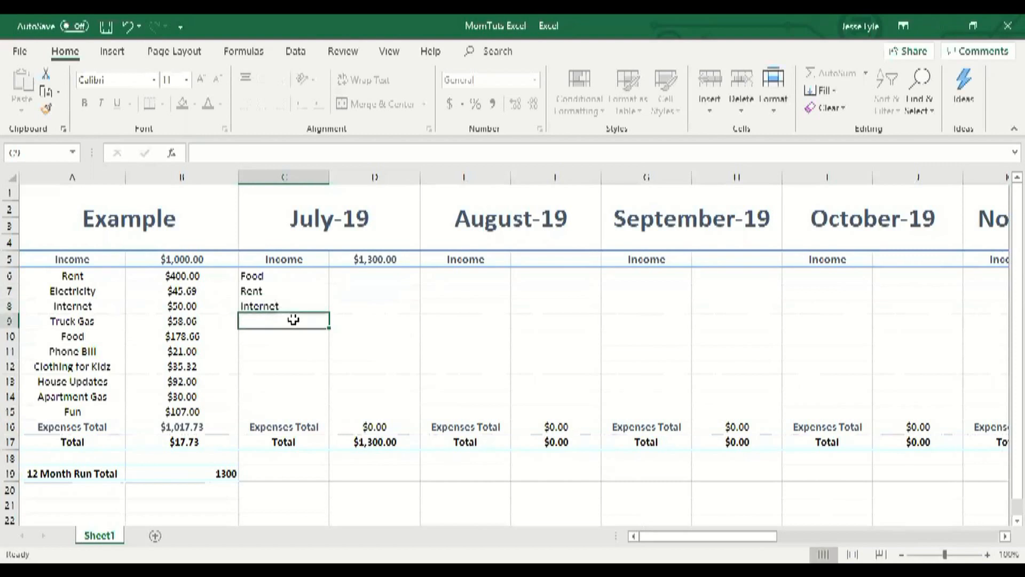
{"action": "type", "text": "Pay Seth tor Mowing"}
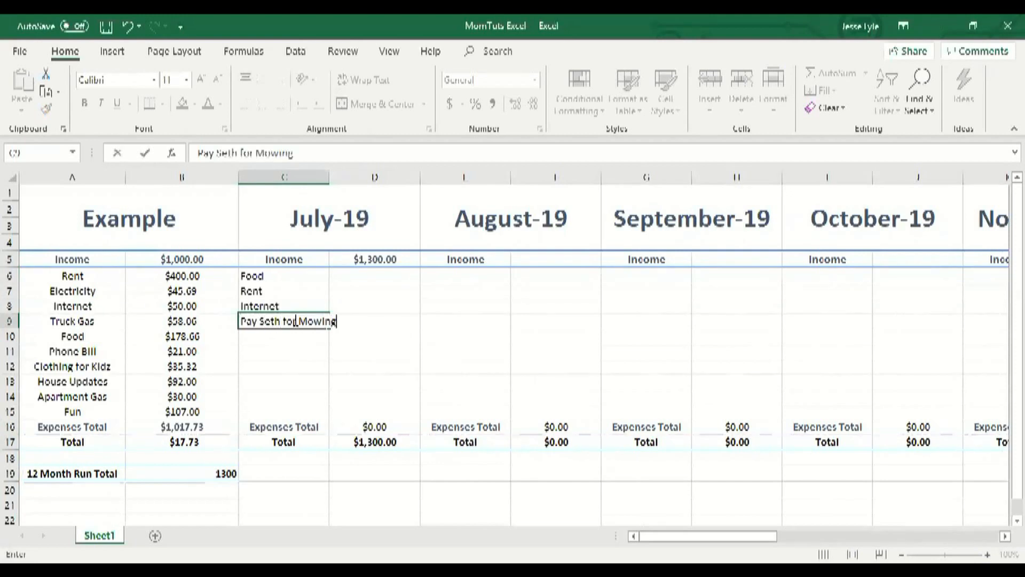
{"action": "key", "text": "Return"}
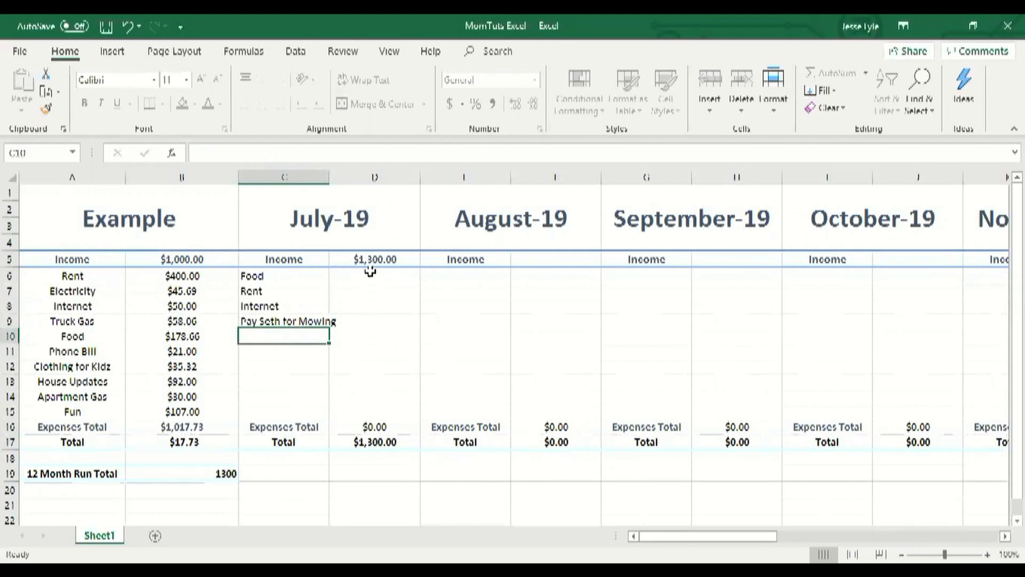
- Enter the July-19 expense amounts as formulas: =150 for Food, =0 for Rent and =100 for Internet
{"action": "left_click", "coordinate": [369, 274]}
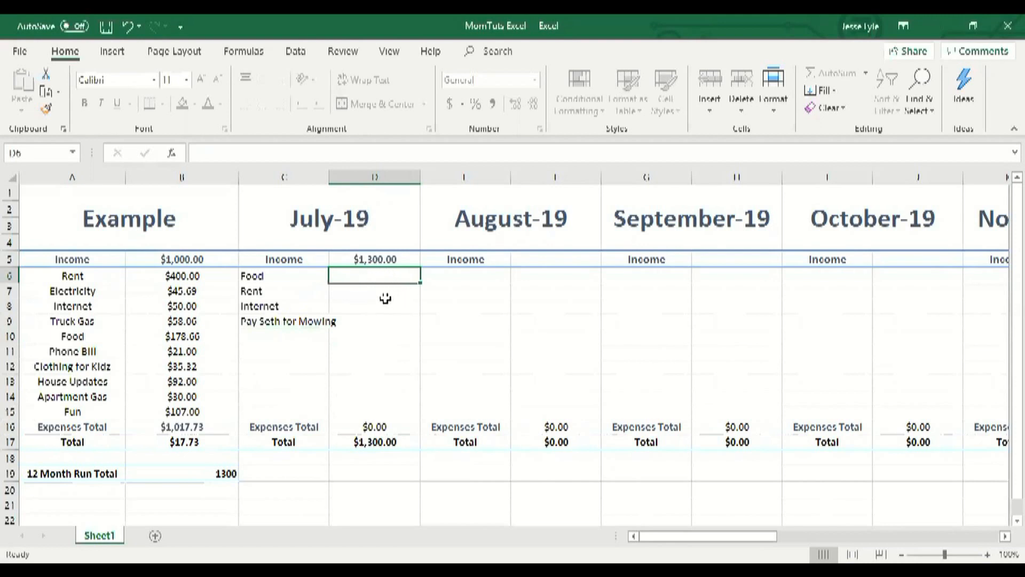
{"action": "type", "text": "="}
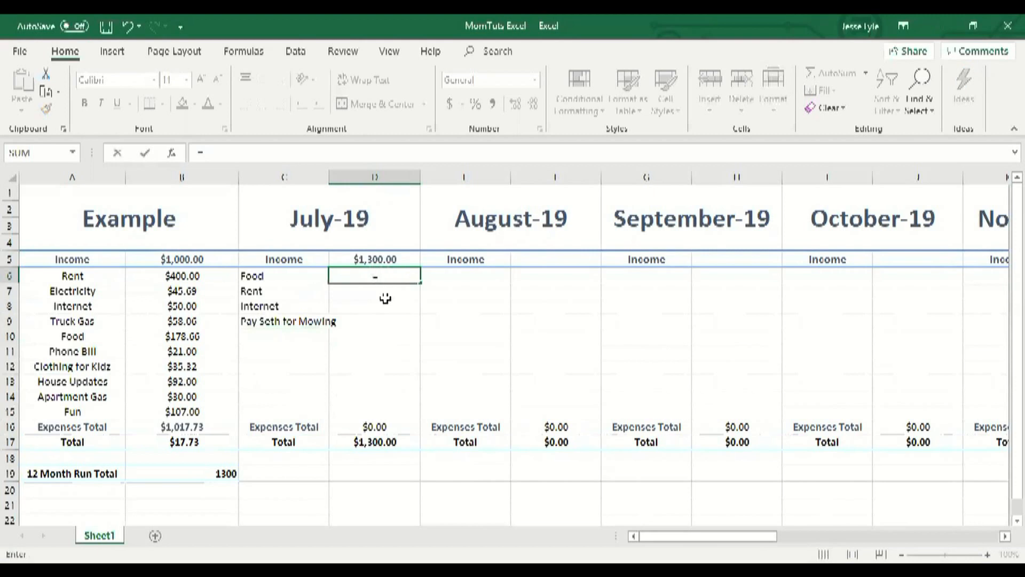
{"action": "type", "text": "150"}
{"action": "key", "text": "Return"}
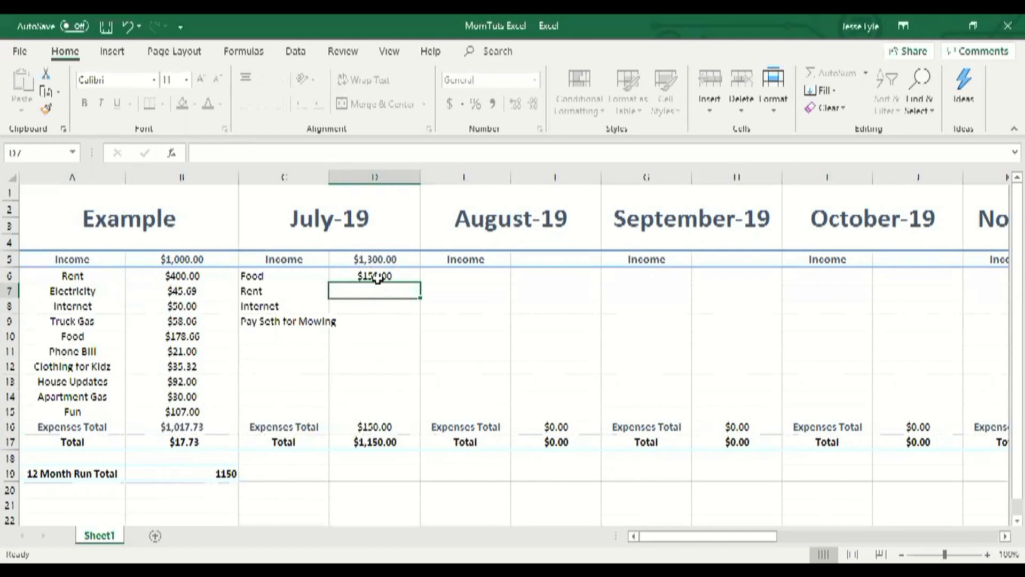
{"action": "type", "text": "=0"}
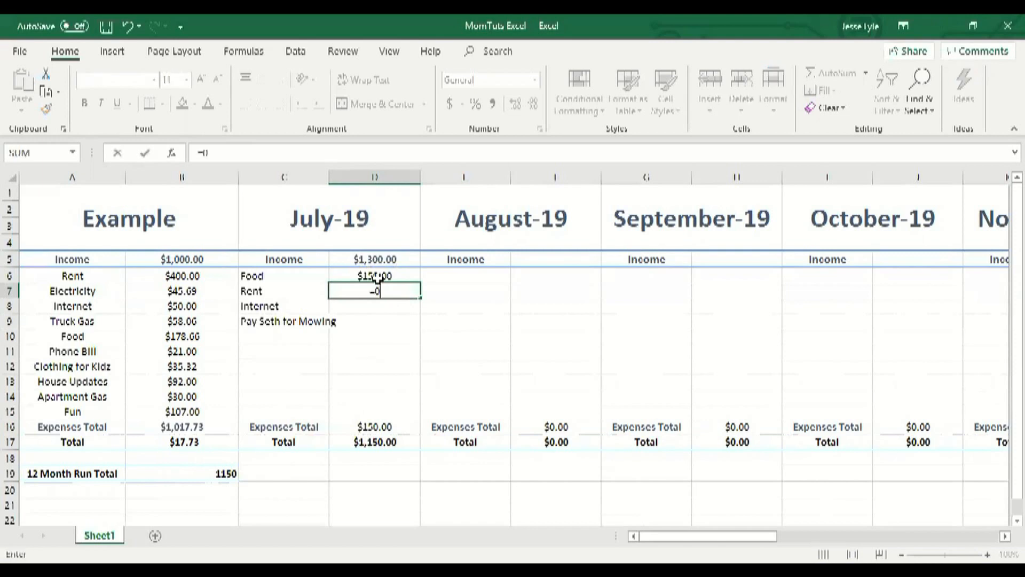
{"action": "key", "text": "Return"}
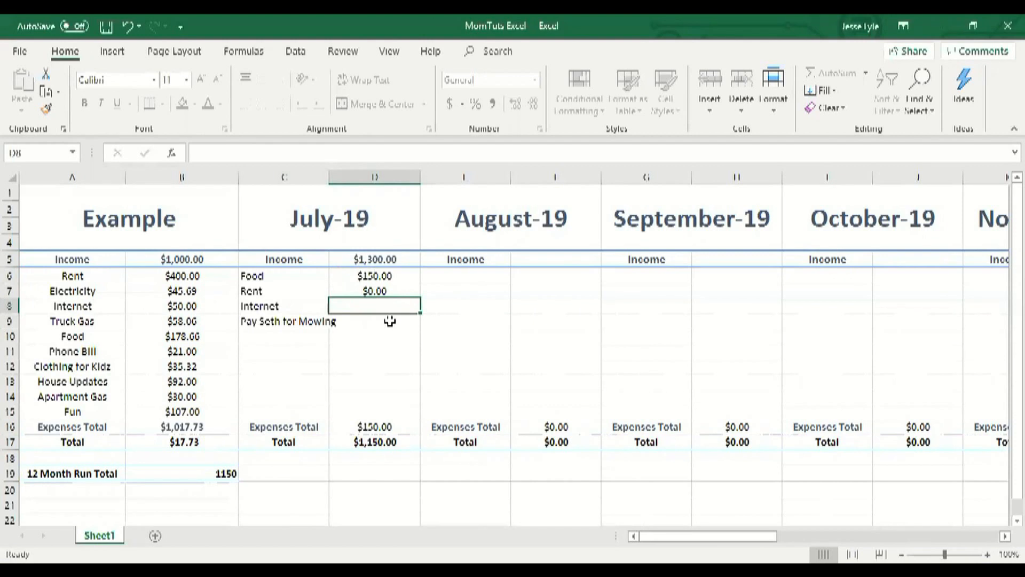
{"action": "type", "text": "="}
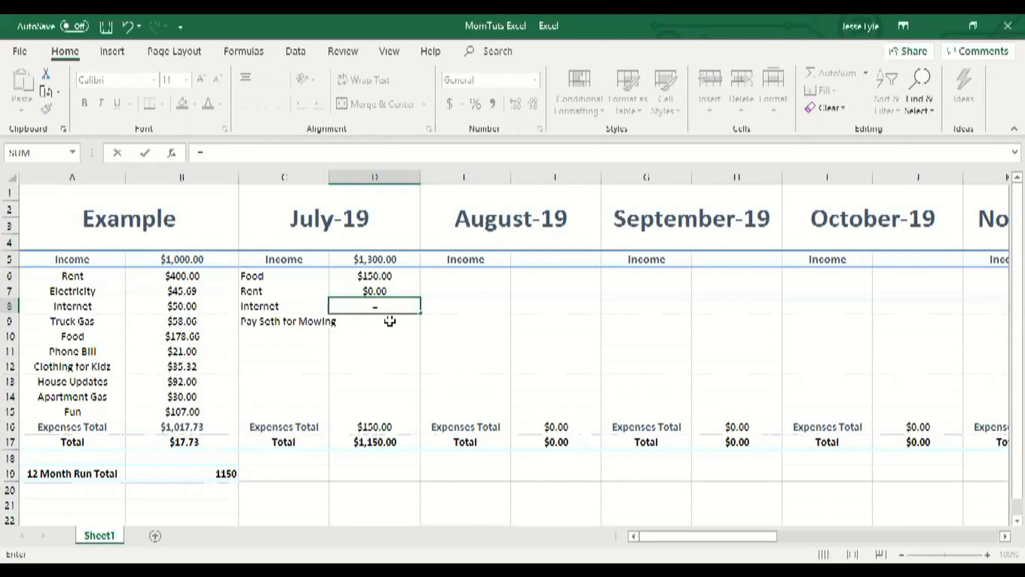
{"action": "type", "text": "100"}
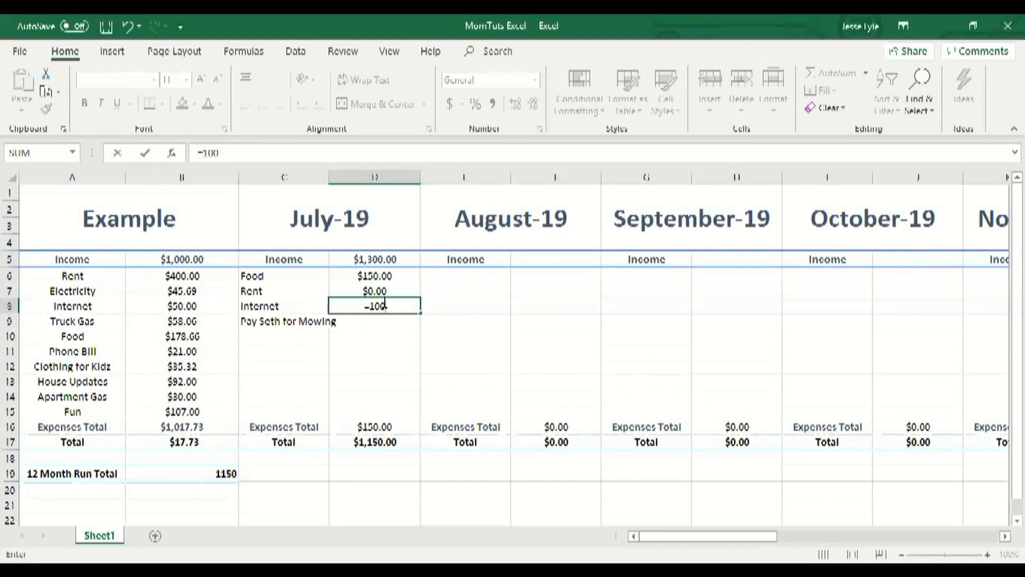
{"action": "key", "text": "Return"}
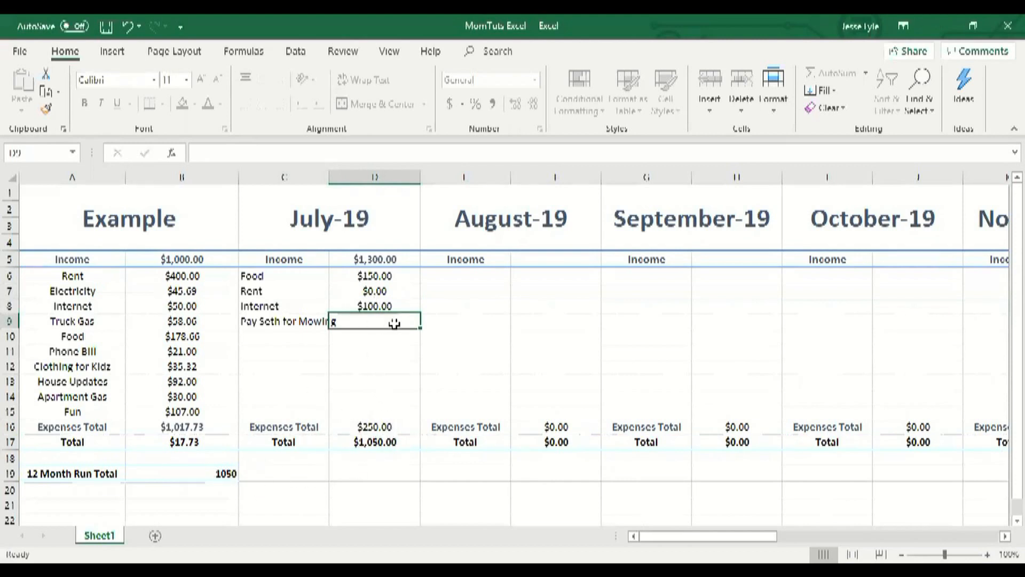
- Enter the July-19 mowing expense in D9 as four payments of 5 with =5+5+5+5
{"action": "type", "text": "="}
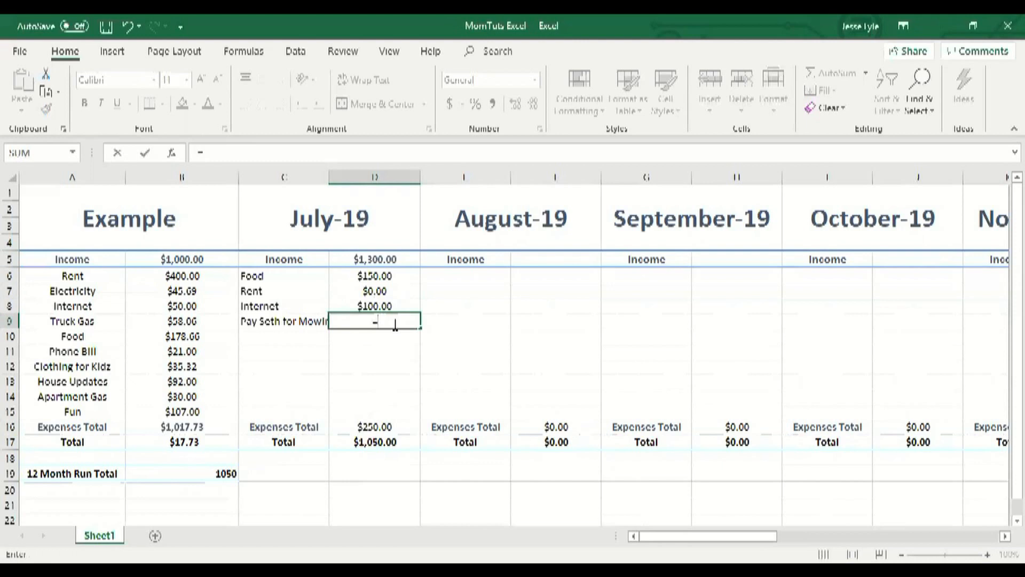
{"action": "type", "text": "5"}
{"action": "type", "text": "+5+"}
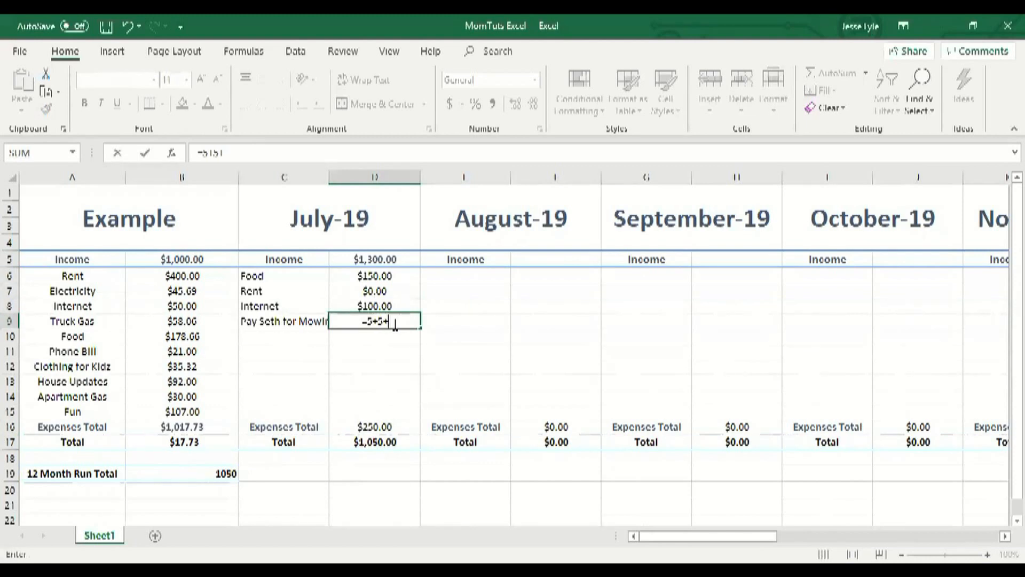
{"action": "type", "text": "5+5"}
{"action": "key", "text": "Return"}
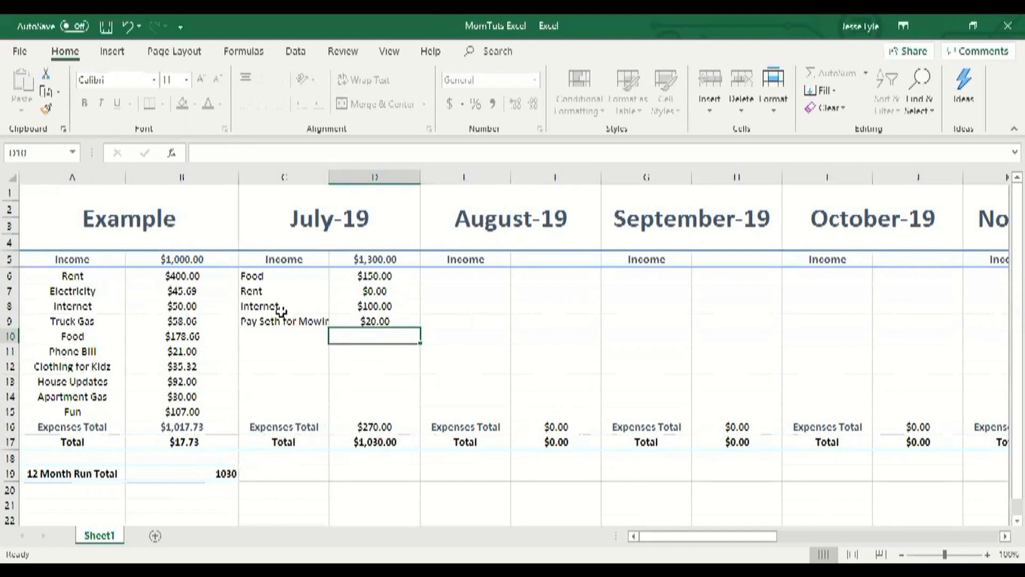
- Fill the July-19 expense labels C10 to C15 with placeholder text: awdfa, asdf in C11 to C14, and fads
{"action": "left_click", "coordinate": [282, 336]}
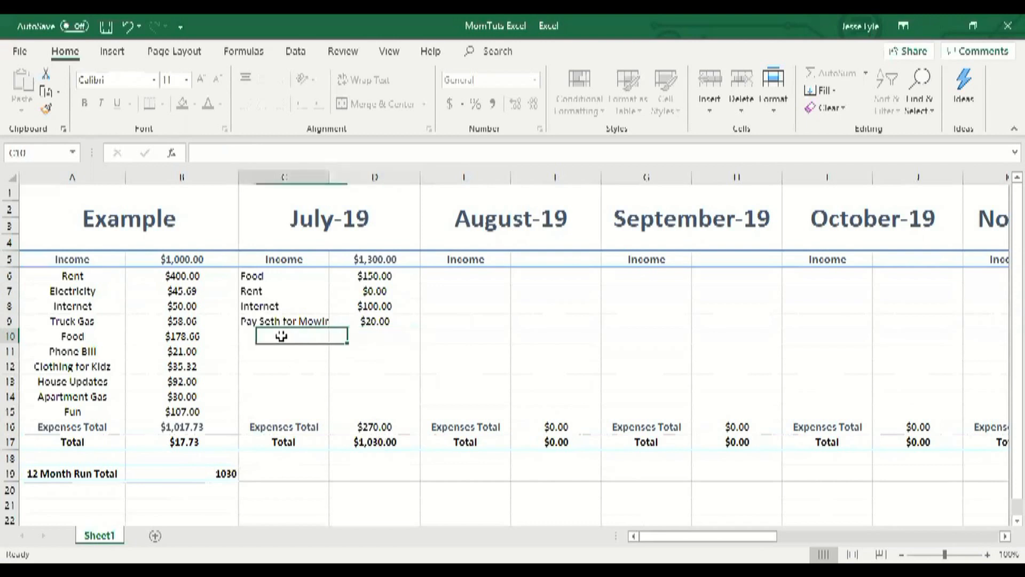
{"action": "type", "text": "awdta"}
{"action": "key", "text": "Return"}
{"action": "type", "text": "asdt"}
{"action": "key", "text": "Return"}
{"action": "key", "text": "Return"}
{"action": "left_click", "coordinate": [279, 368]}
{"action": "type", "text": "asdf"}
{"action": "key", "text": "Return"}
{"action": "type", "text": "asdf"}
{"action": "key", "text": "Return"}
{"action": "type", "text": "asdf"}
{"action": "key", "text": "Return"}
{"action": "type", "text": "fads"}
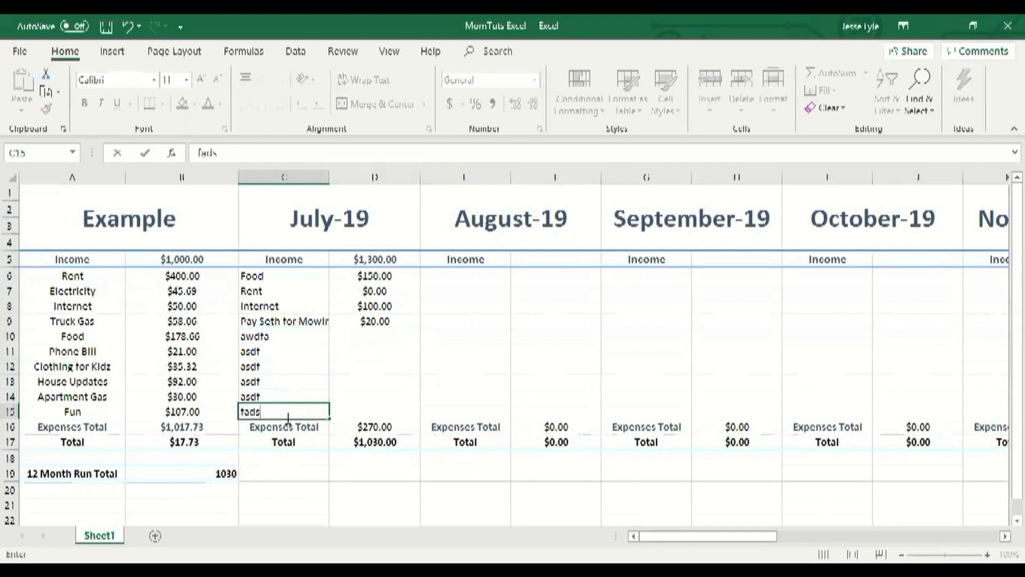
{"action": "left_click", "coordinate": [380, 367]}
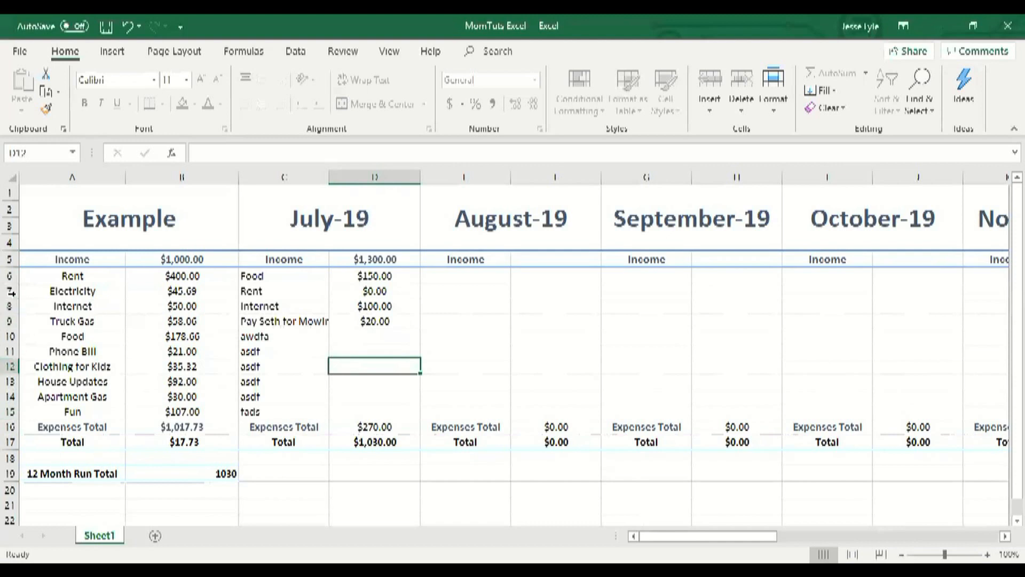
- Insert a blank row 13 between Clothing for Kidz and House Updates
{"action": "left_click", "coordinate": [10, 381]}
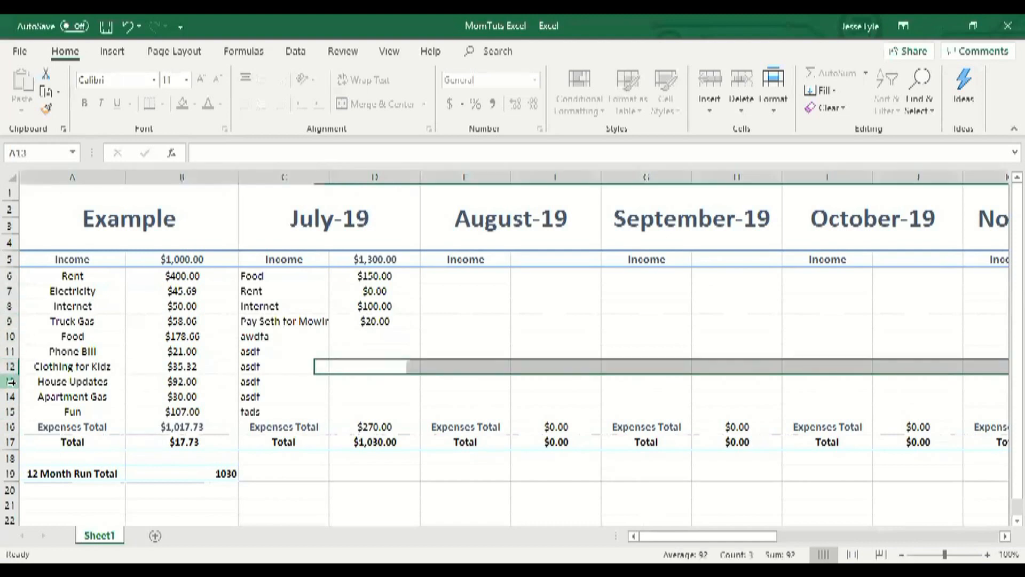
{"action": "right_click", "coordinate": [11, 382]}
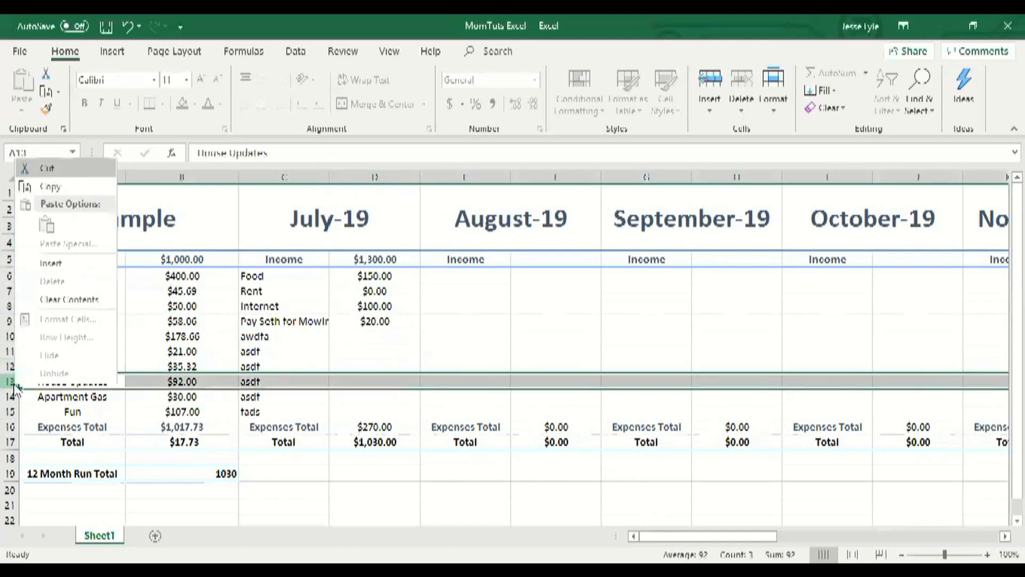
{"action": "left_click", "coordinate": [52, 264]}
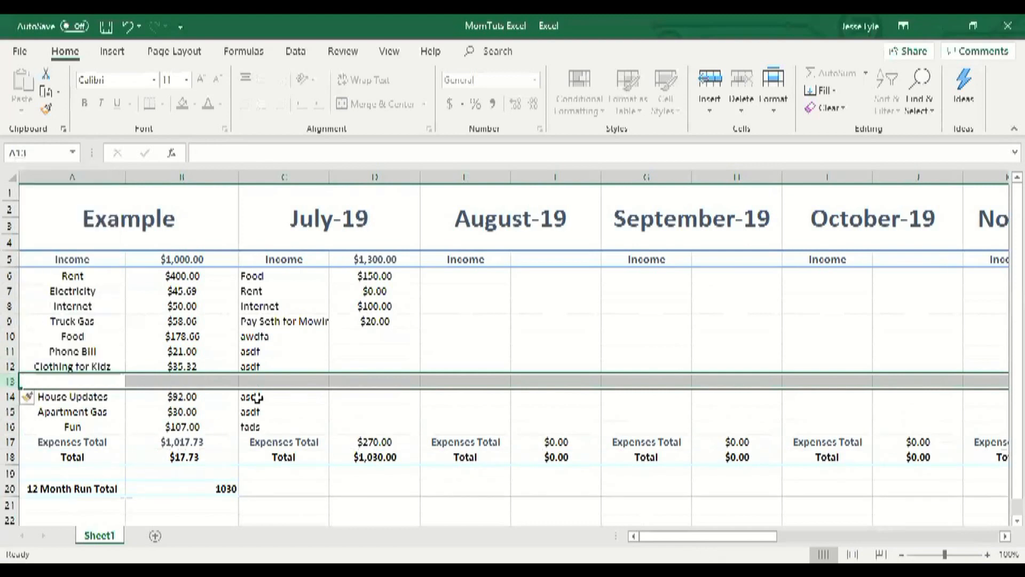
- Add a July-19 expense in the new row 13 with the label Restraunt in C13 and the formula =60 in D13
{"action": "left_click", "coordinate": [271, 382]}
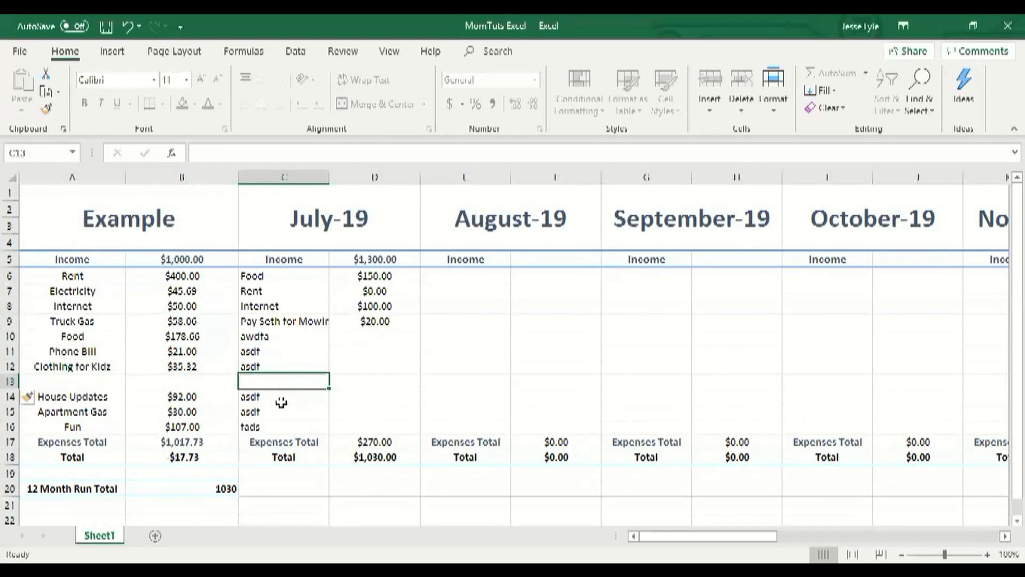
{"action": "type", "text": "Restraunt"}
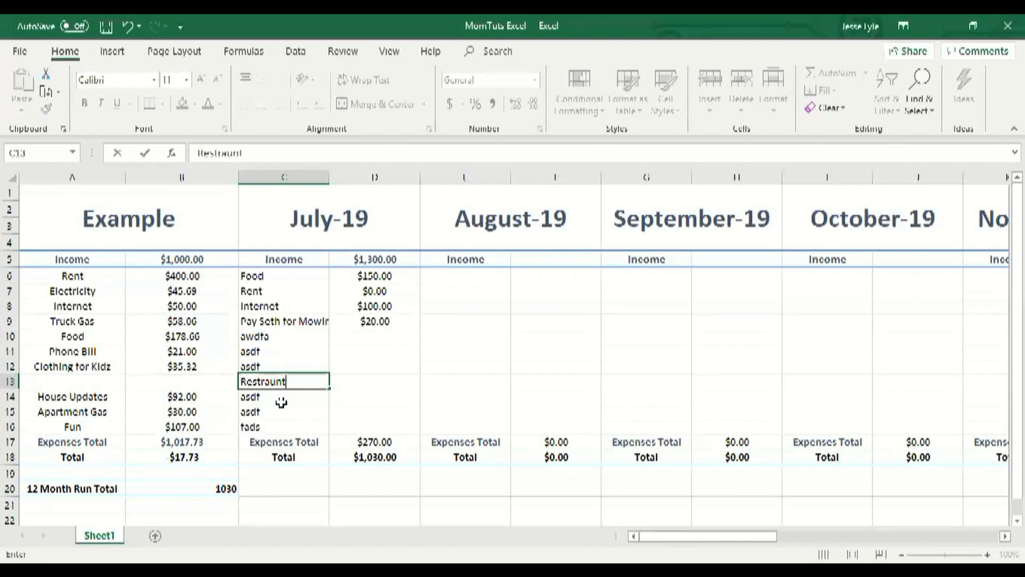
{"action": "key", "text": "Return"}
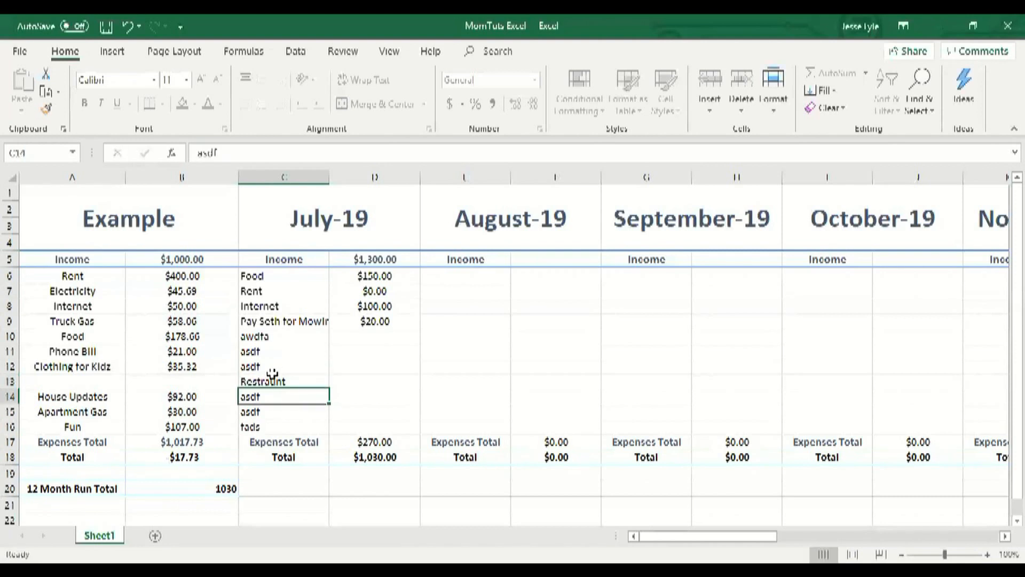
{"action": "left_click", "coordinate": [374, 378]}
{"action": "type", "text": "="}
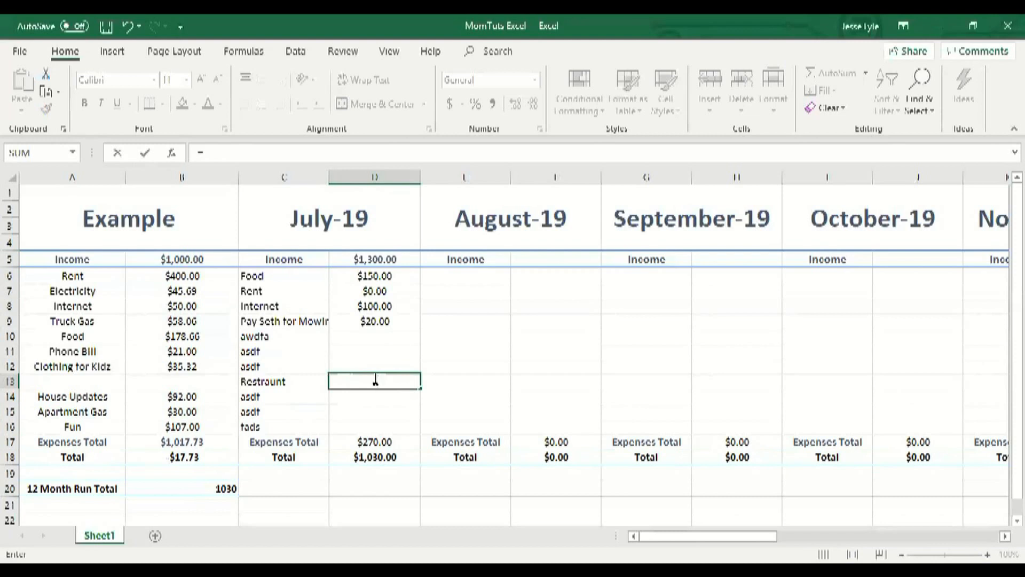
{"action": "type", "text": "60"}
{"action": "key", "text": "Return"}
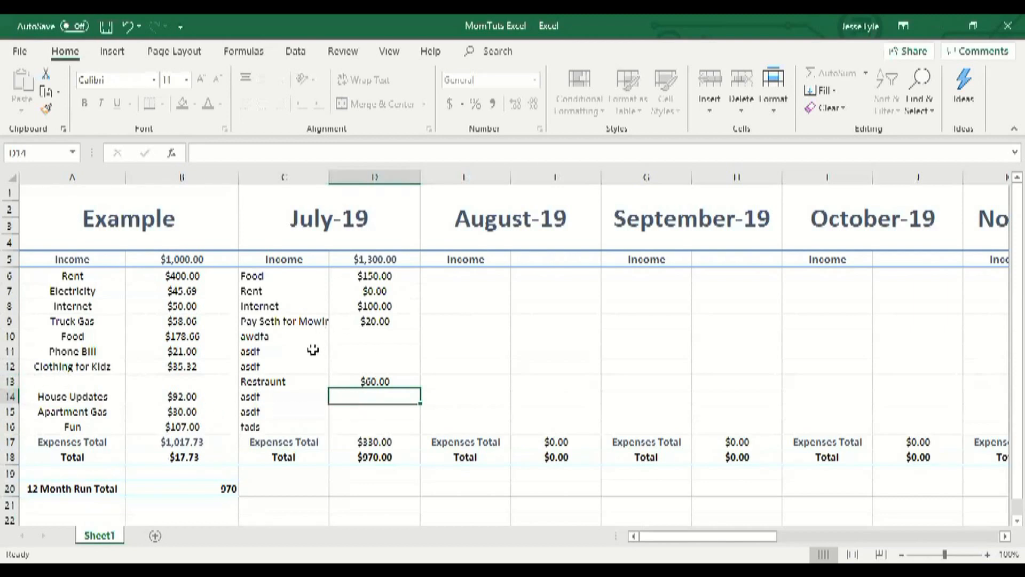
- Examine the formulas behind the July-19 Restraunt amount, the Expenses Total and Total cells, and the 12 Month Run Total
{"action": "left_click", "coordinate": [364, 381]}
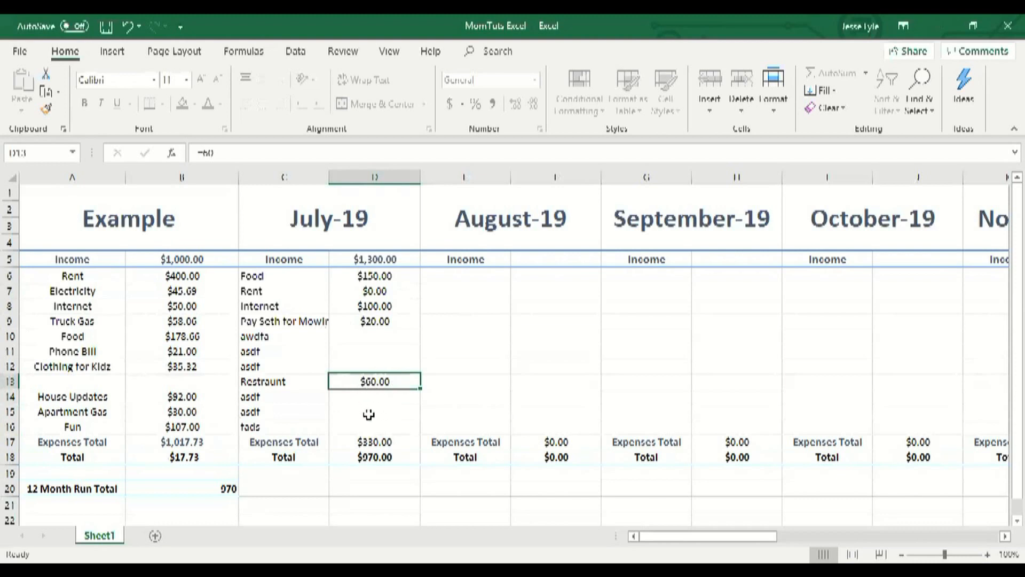
{"action": "left_click", "coordinate": [375, 439]}
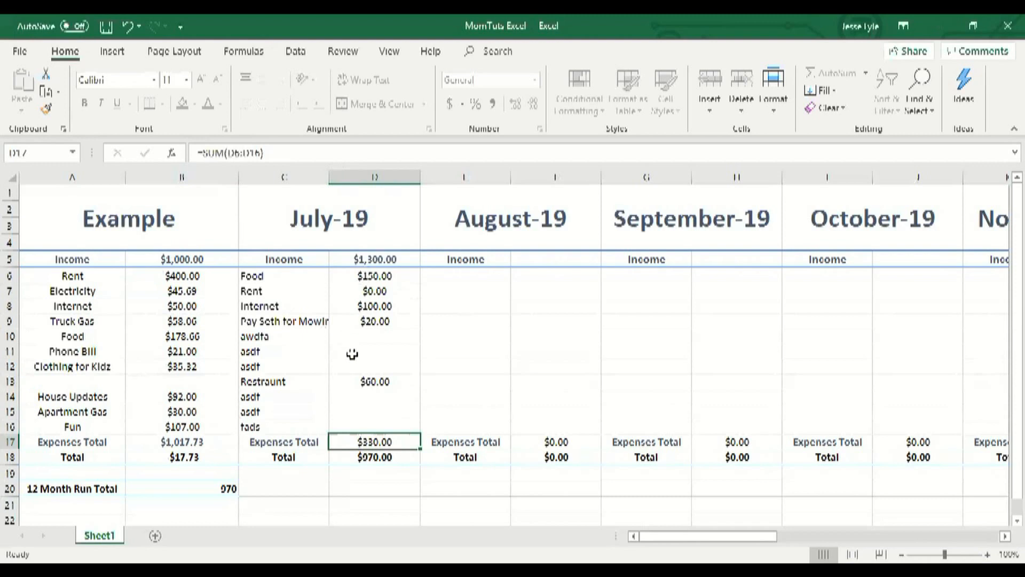
{"action": "left_click", "coordinate": [370, 426]}
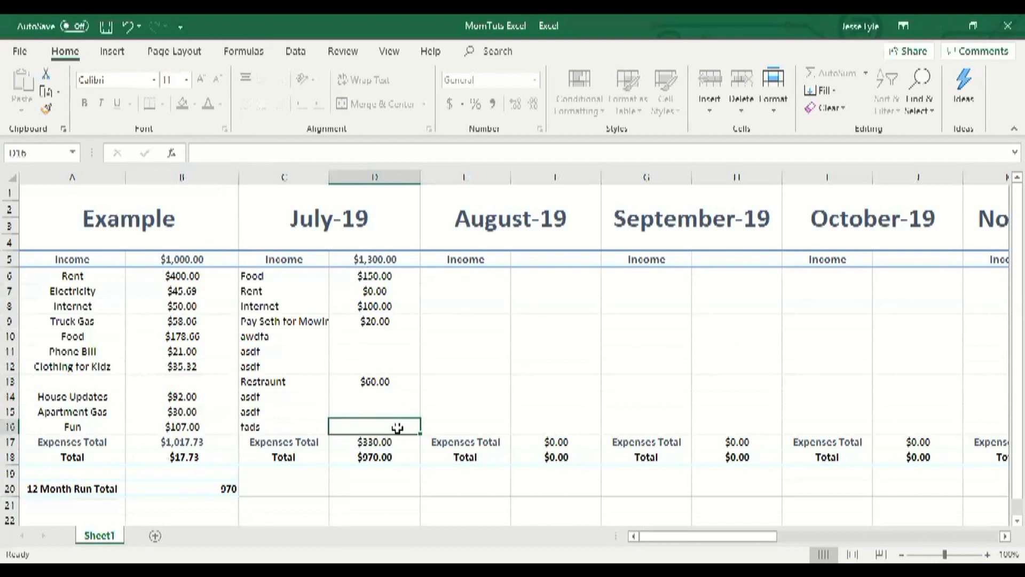
{"action": "left_click", "coordinate": [385, 443]}
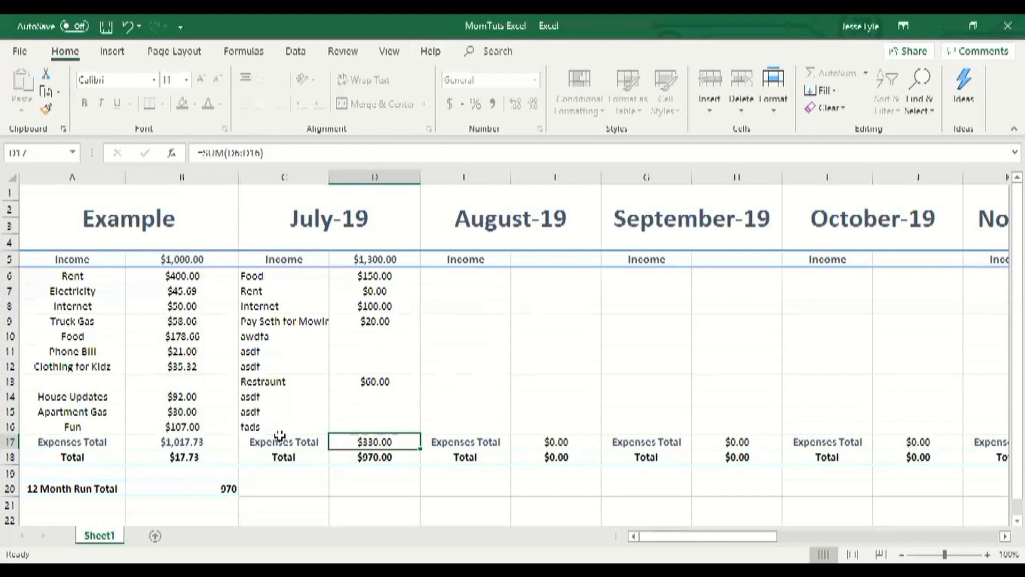
{"action": "left_click", "coordinate": [388, 457]}
{"action": "left_click", "coordinate": [387, 443]}
{"action": "left_click", "coordinate": [383, 458]}
{"action": "left_click", "coordinate": [206, 489]}
{"action": "left_click", "coordinate": [183, 443]}
{"action": "left_click", "coordinate": [386, 442]}
- Try to overwrite the July to October Expenses Total cells and the August Total in F18 with the letter a
{"action": "double_click", "coordinate": [388, 445]}
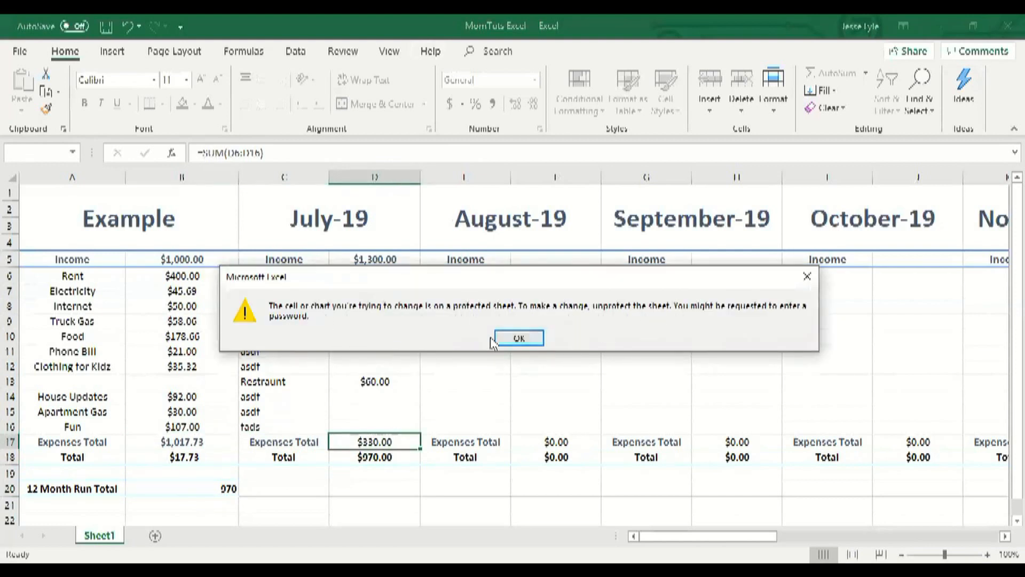
{"action": "key", "text": "Return"}
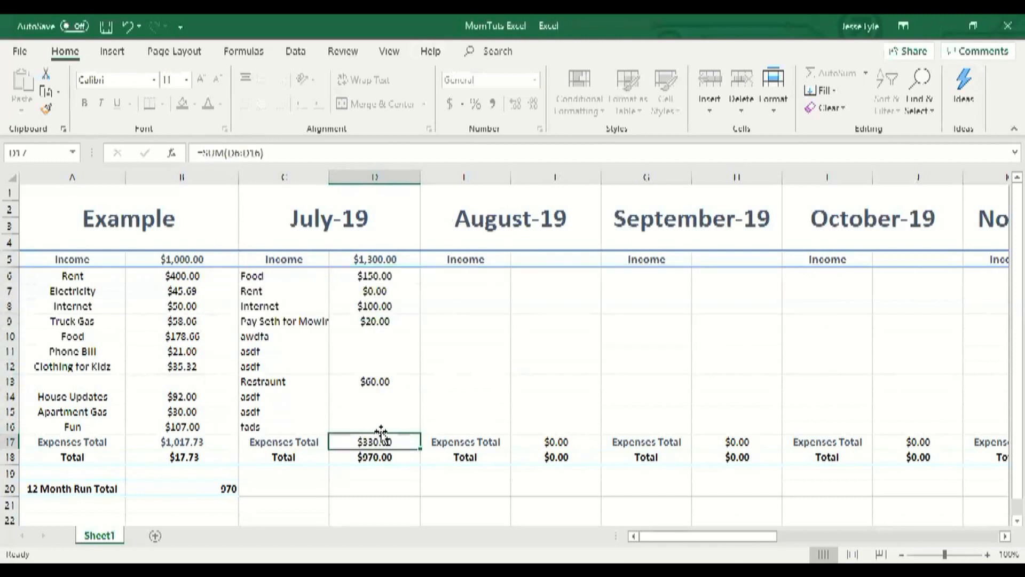
{"action": "key", "text": "a"}
{"action": "left_click", "coordinate": [523, 336]}
{"action": "left_click", "coordinate": [572, 444]}
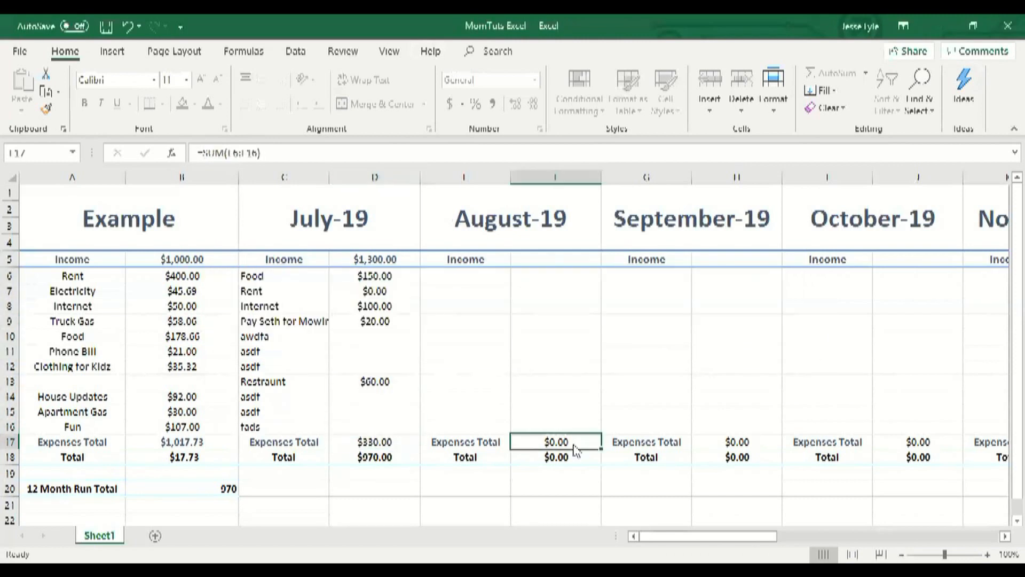
{"action": "key", "text": "a"}
{"action": "left_click", "coordinate": [523, 336]}
{"action": "left_click", "coordinate": [673, 440]}
{"action": "left_click", "coordinate": [737, 441]}
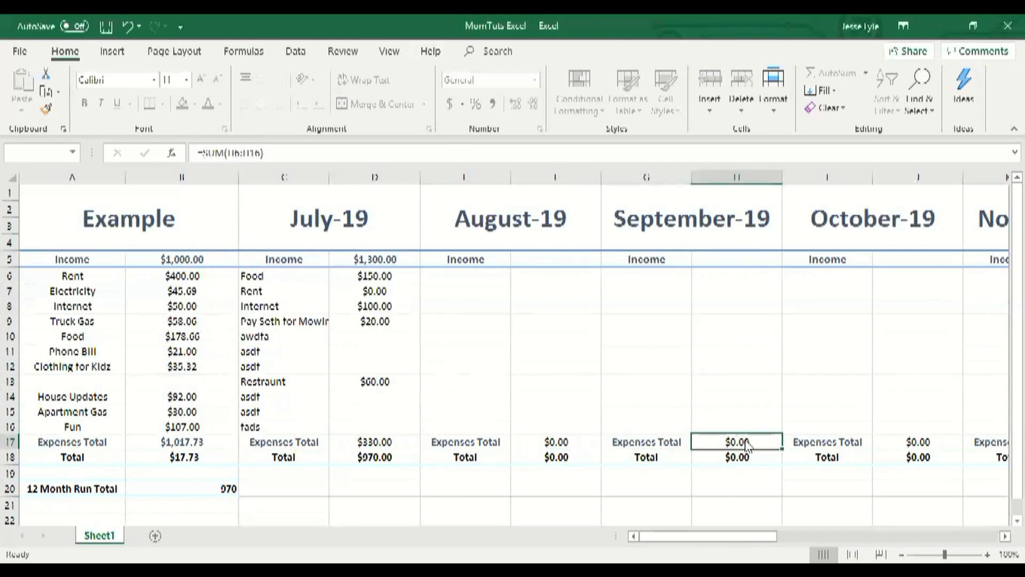
{"action": "key", "text": "a"}
{"action": "left_click", "coordinate": [519, 336]}
{"action": "left_click", "coordinate": [916, 443]}
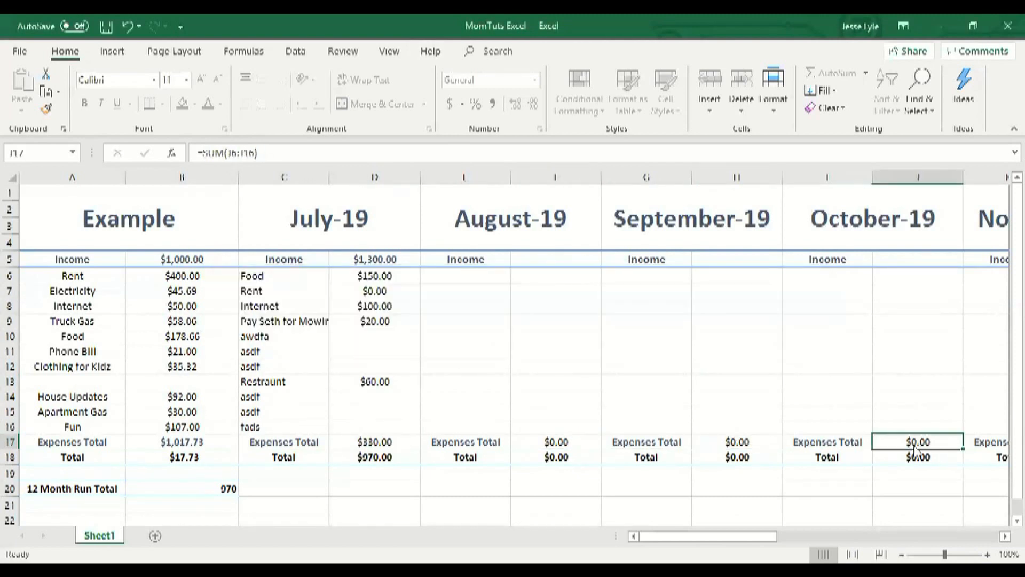
{"action": "key", "text": "a"}
{"action": "left_click", "coordinate": [521, 336]}
{"action": "left_click", "coordinate": [556, 456]}
{"action": "key", "text": "a"}
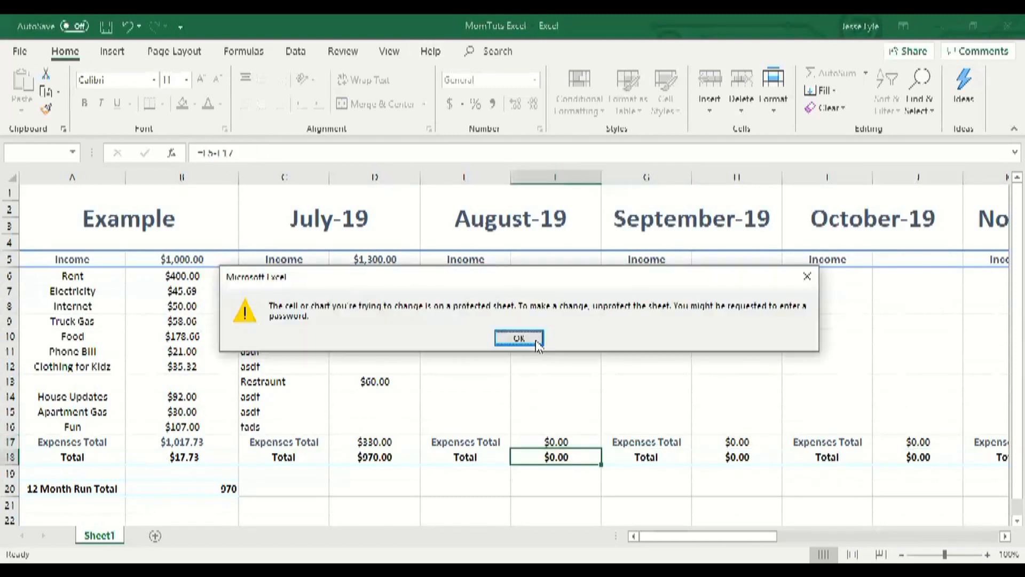
{"action": "left_click", "coordinate": [538, 345]}
- Point out the totals in B17:J18, the 12 Month Run Total in B20, and the expense entry area A6:H16 by selecting them
{"action": "left_click_drag", "start_coordinate": [194, 442], "coordinate": [929, 458]}
{"action": "left_click", "coordinate": [185, 494]}
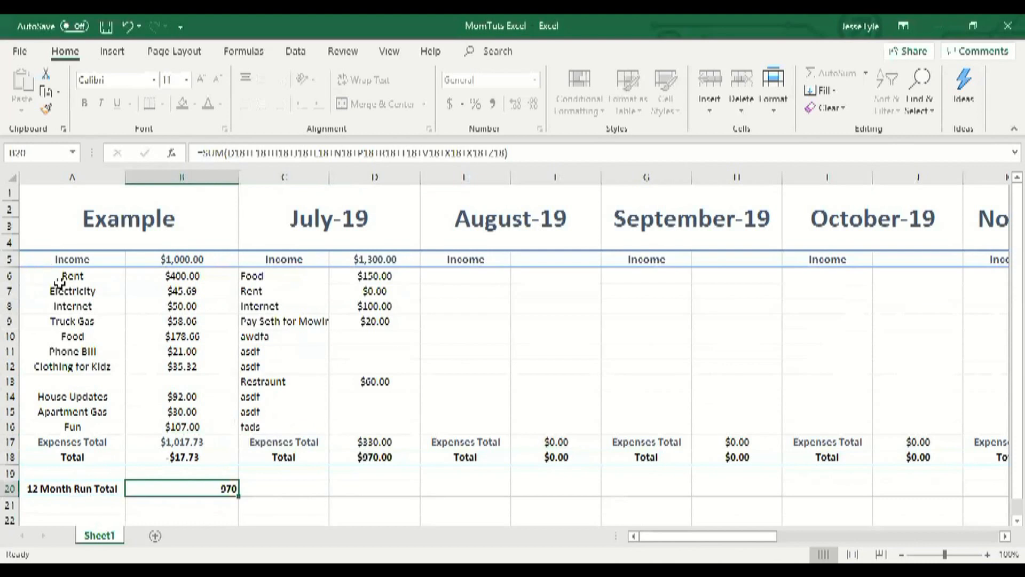
{"action": "left_click_drag", "start_coordinate": [37, 281], "coordinate": [710, 418]}
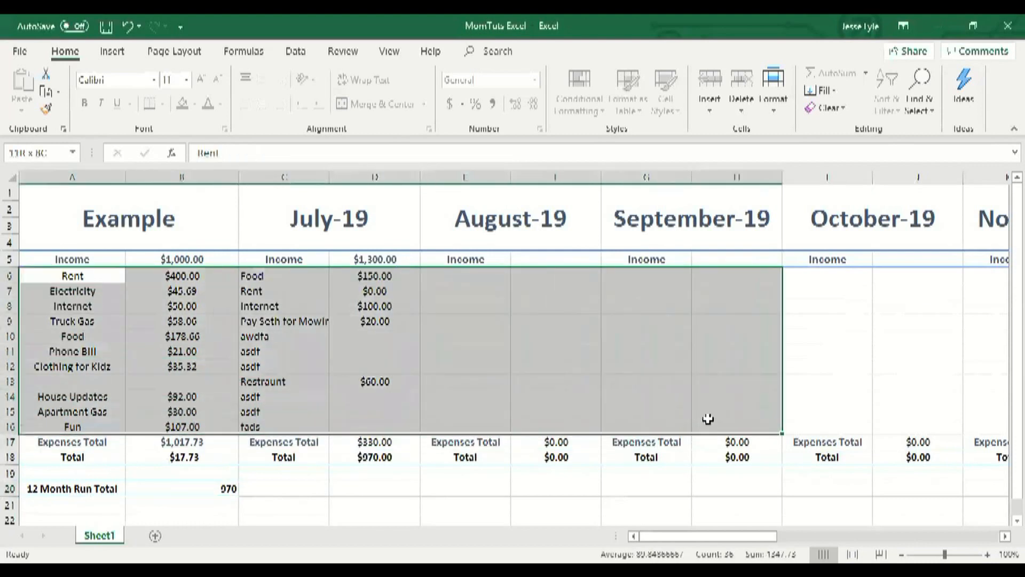
{"action": "left_click", "coordinate": [451, 362]}
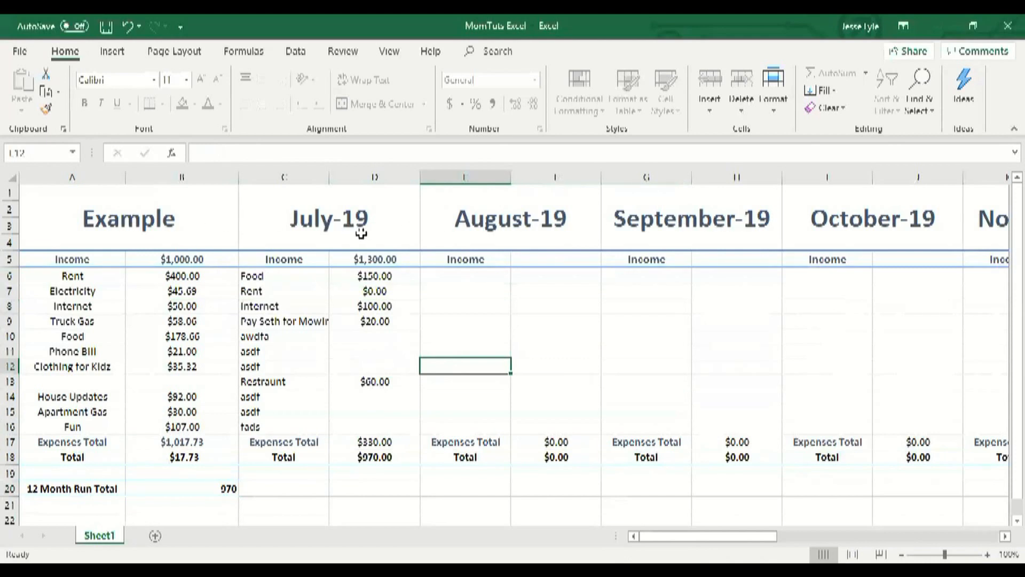
{"action": "right_click", "coordinate": [11, 336]}
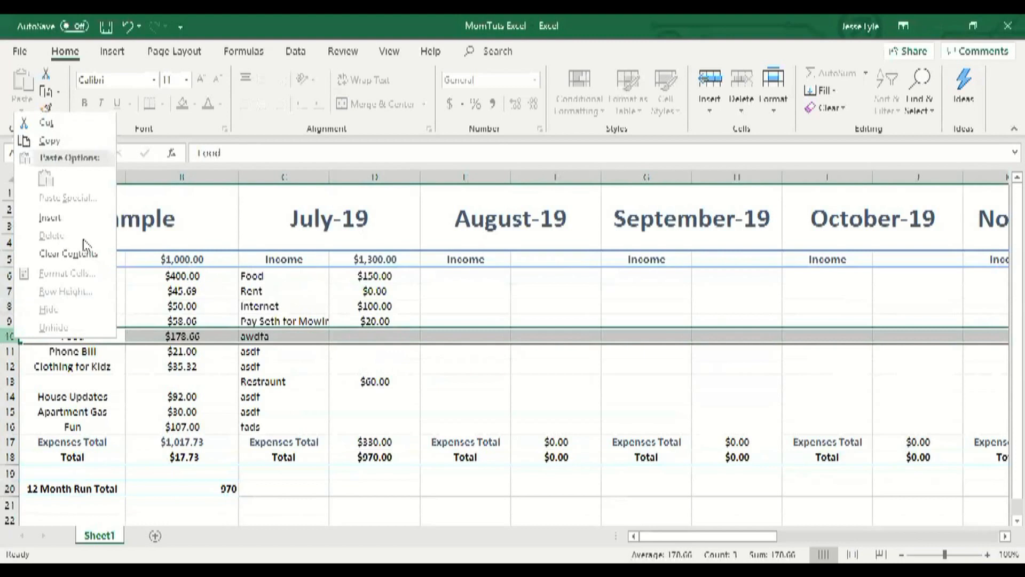
{"action": "left_click", "coordinate": [385, 375]}
{"action": "left_click", "coordinate": [387, 362]}
{"action": "left_click", "coordinate": [385, 340]}
{"action": "left_click", "coordinate": [377, 351]}
{"action": "left_click", "coordinate": [373, 368]}
{"action": "left_click", "coordinate": [372, 352]}
{"action": "left_click", "coordinate": [372, 335]}
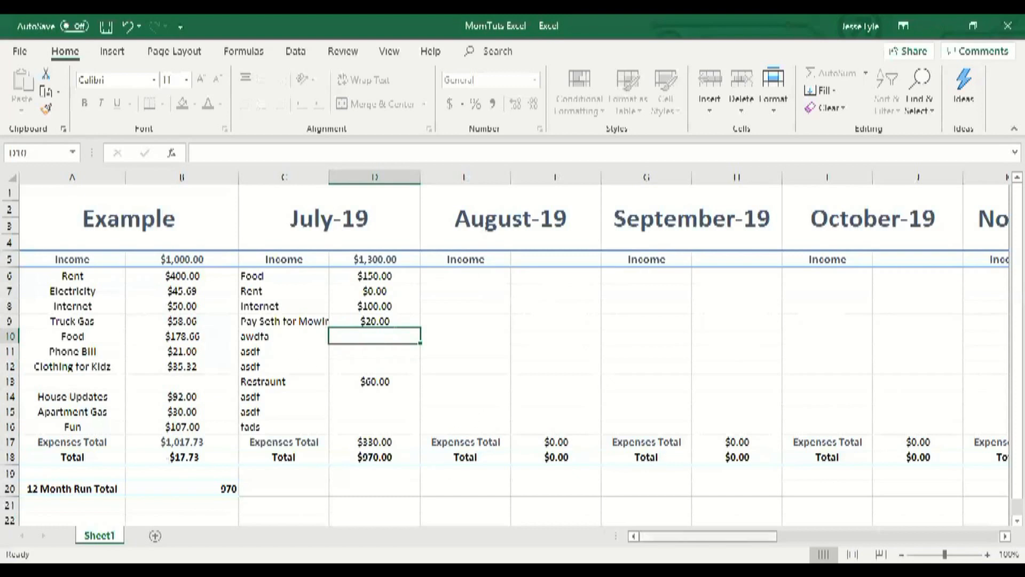
{"action": "mouse_move", "coordinate": [704, 536]}
{"action": "left_mouse_down"}
{"action": "mouse_move", "coordinate": [924, 536]}
{"action": "mouse_move", "coordinate": [704, 535]}
{"action": "left_mouse_up"}
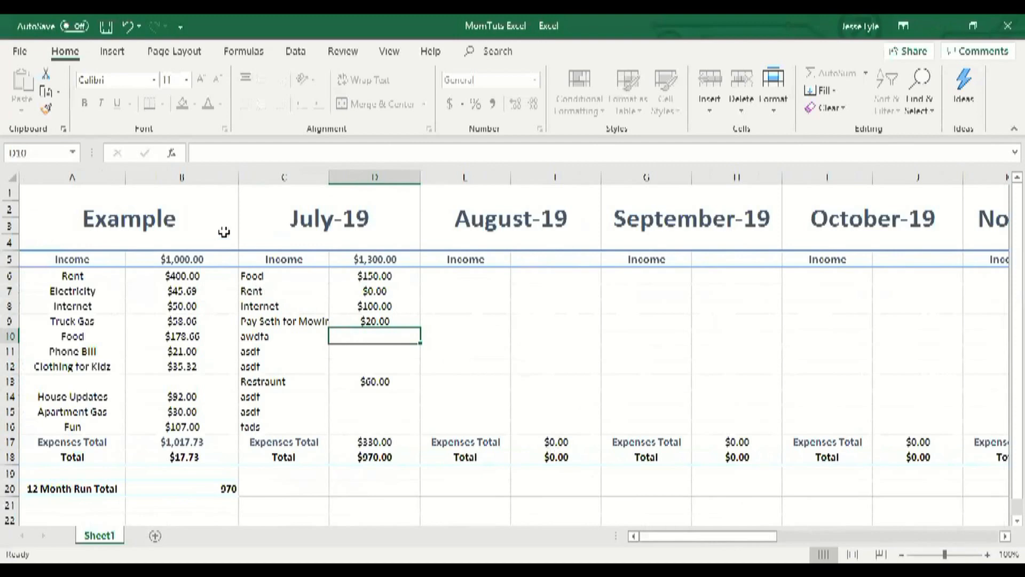
- Save the budget workbook
{"action": "left_click", "coordinate": [106, 26]}
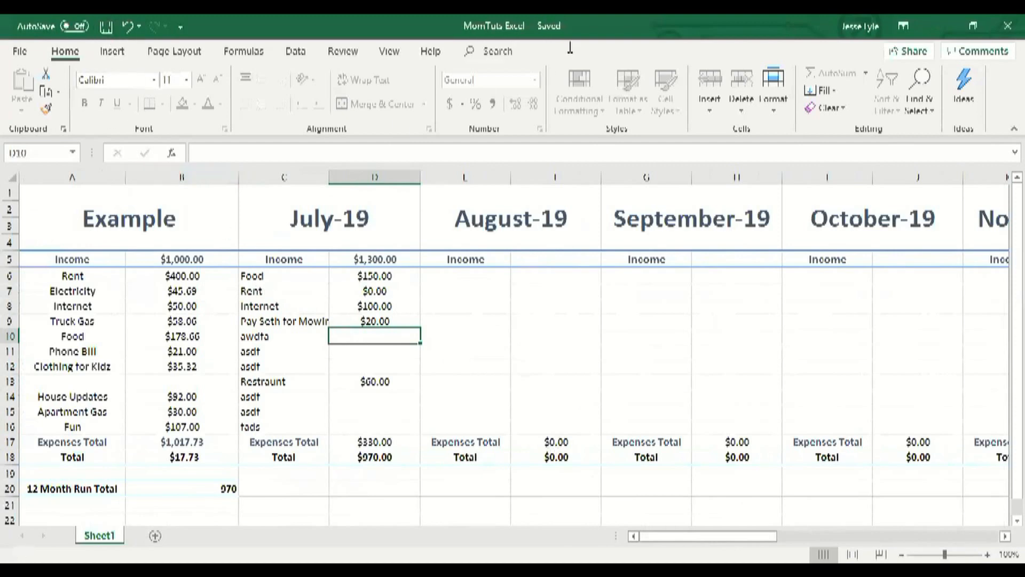